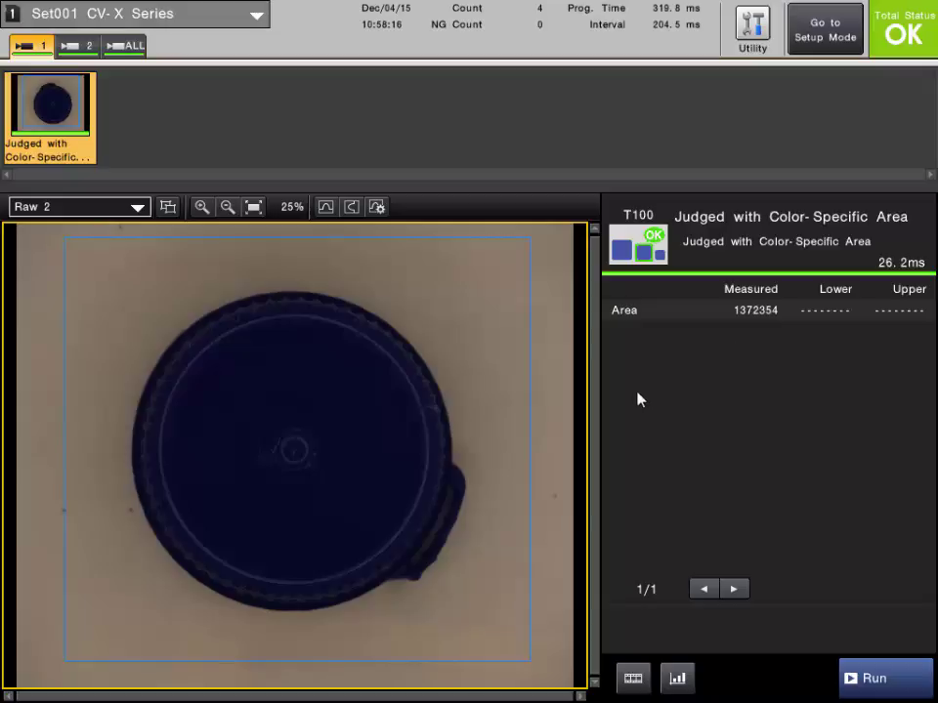
Step: Put the controller into Setup Mode after toggling between run and setup modes
click(812, 41)
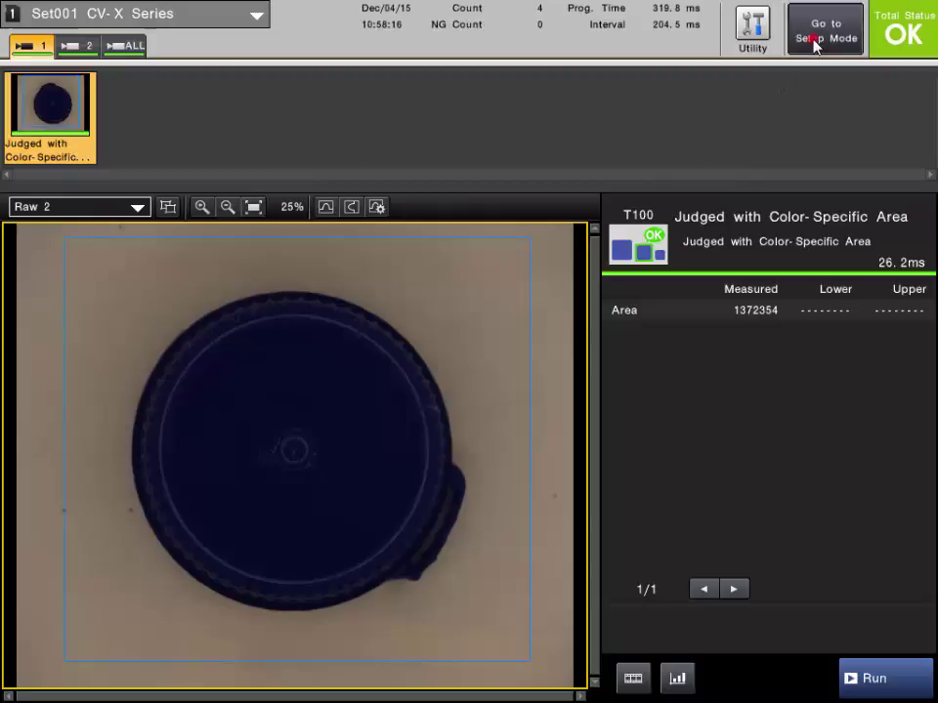
click(812, 41)
click(812, 41)
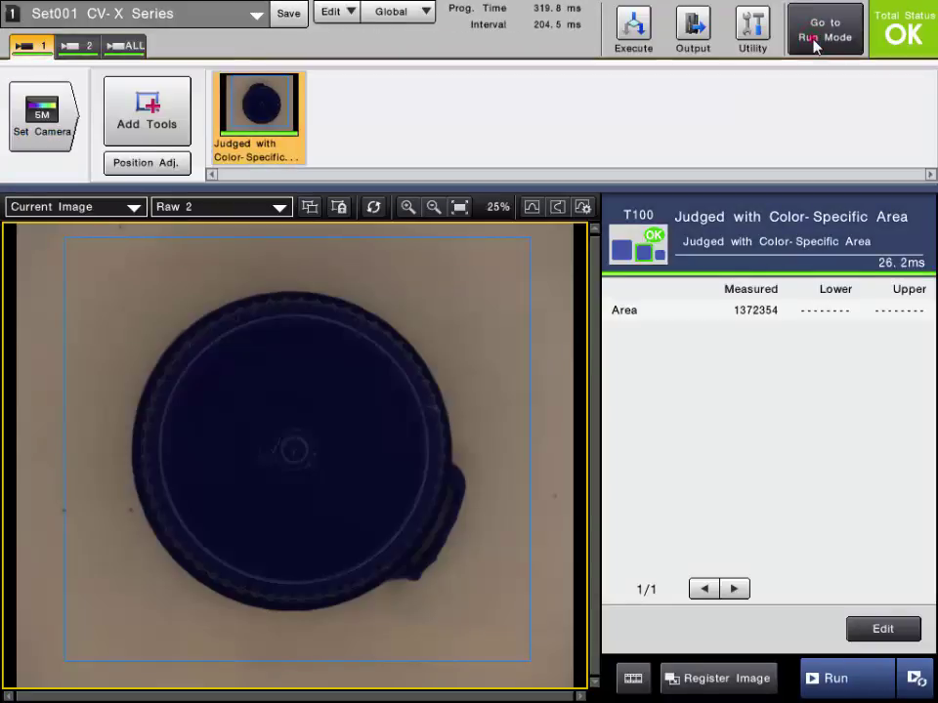
click(815, 41)
click(814, 45)
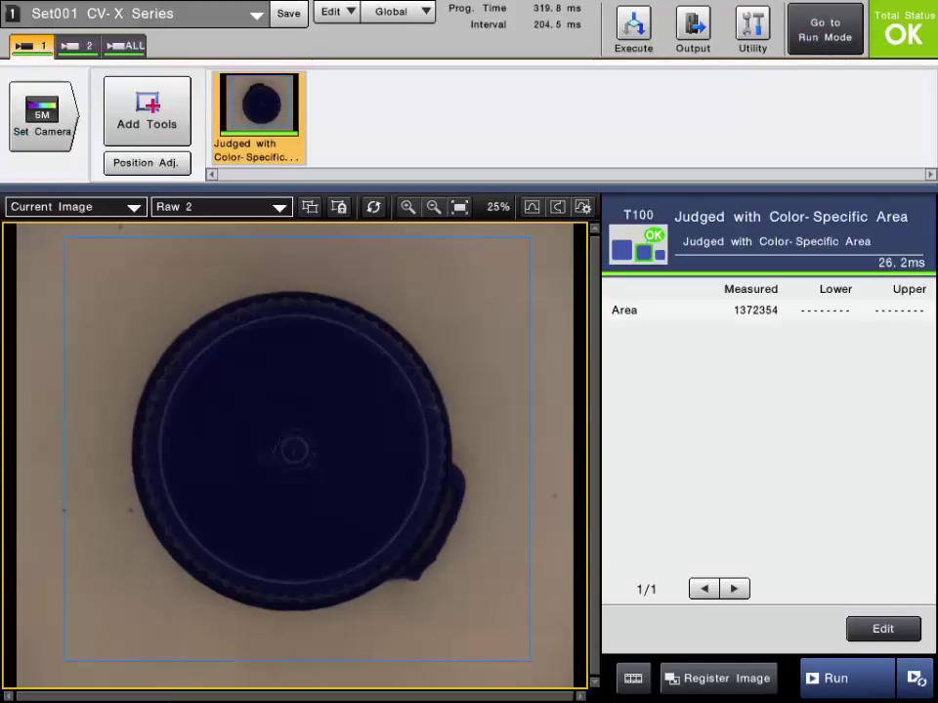
Step: Compare camera 2's and camera 1's tool lists, finishing on camera 1's T100 tool
click(78, 51)
click(39, 49)
click(63, 47)
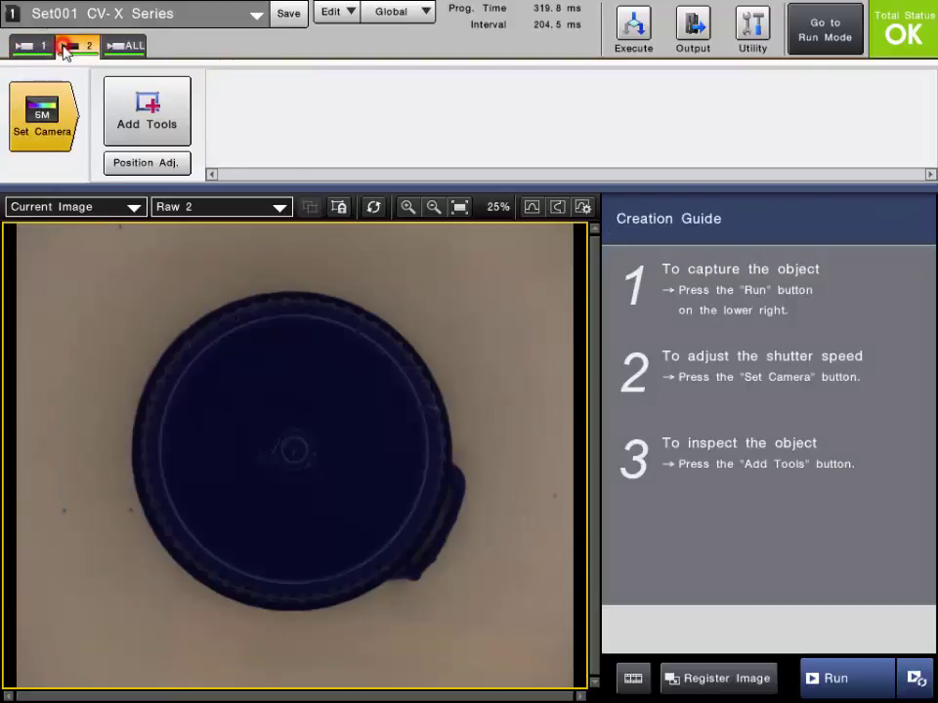
click(44, 48)
click(64, 46)
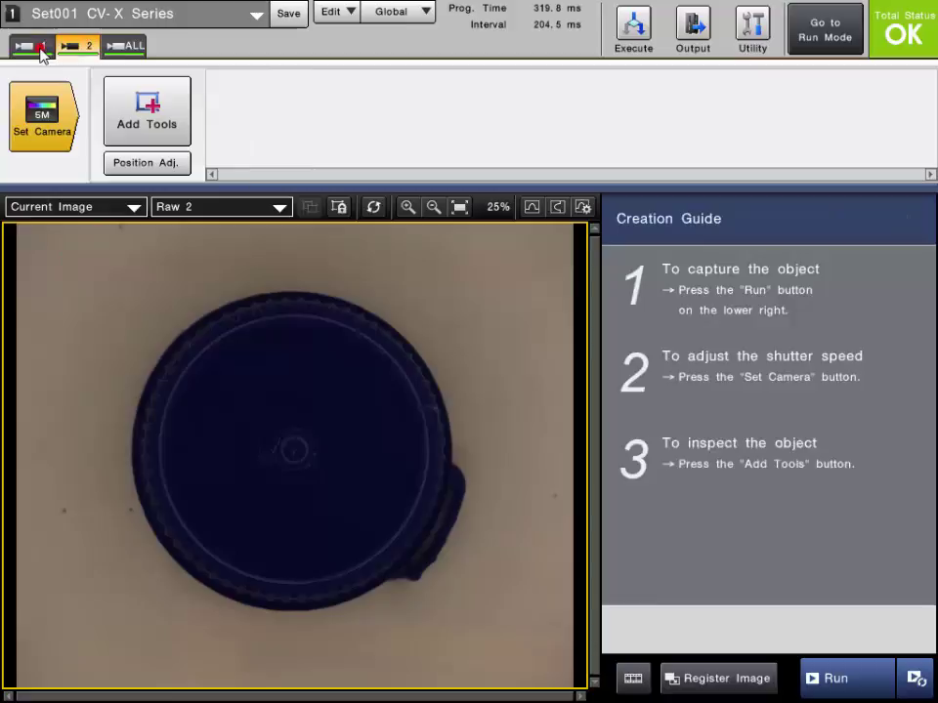
click(41, 48)
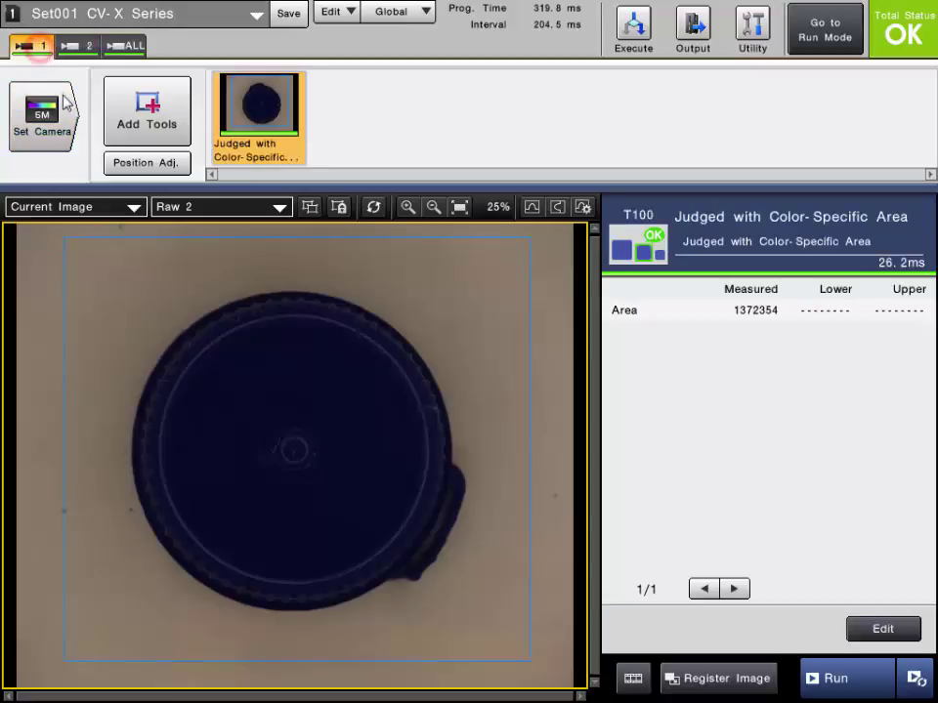
Step: Browse the tool catalog and pick Presence/Discrimination > Color-Specific Area for new tool T101
click(144, 116)
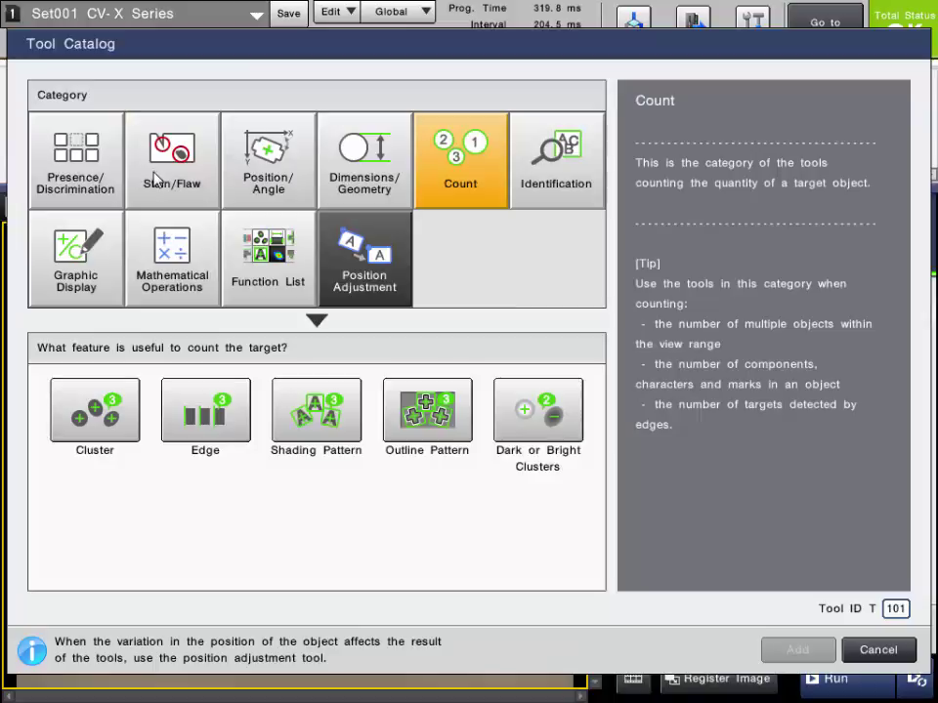
click(73, 147)
click(265, 151)
click(385, 161)
click(433, 178)
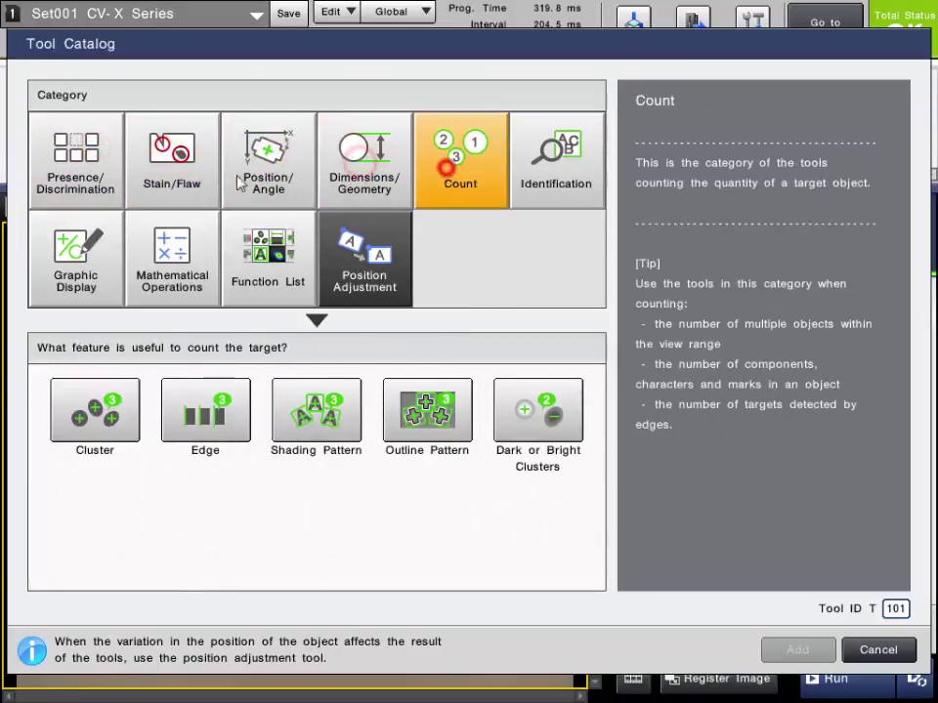
click(63, 127)
click(217, 418)
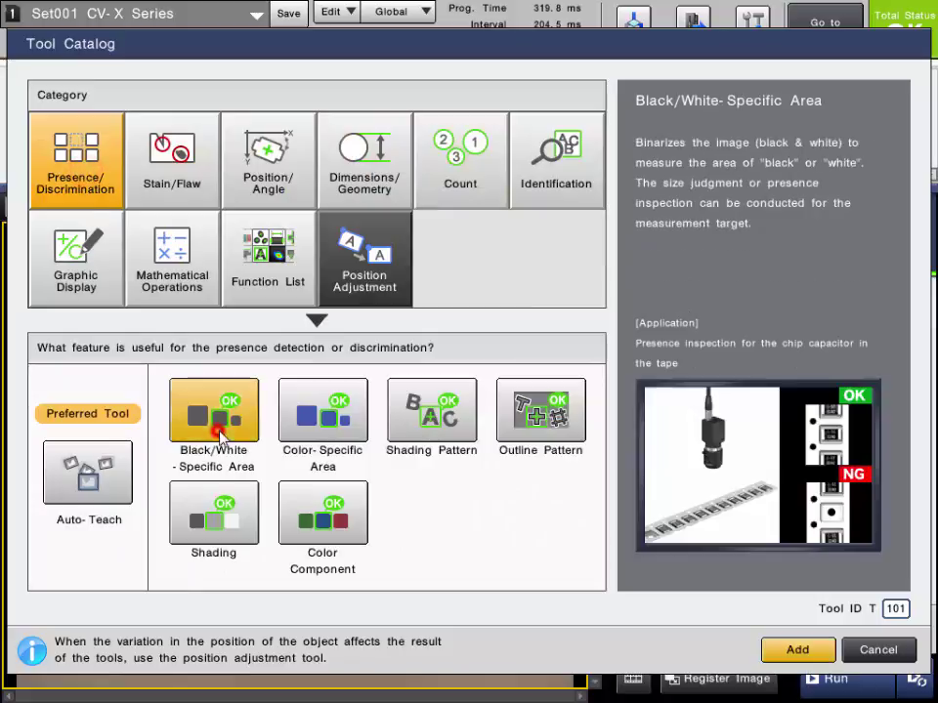
click(313, 412)
click(424, 428)
click(332, 426)
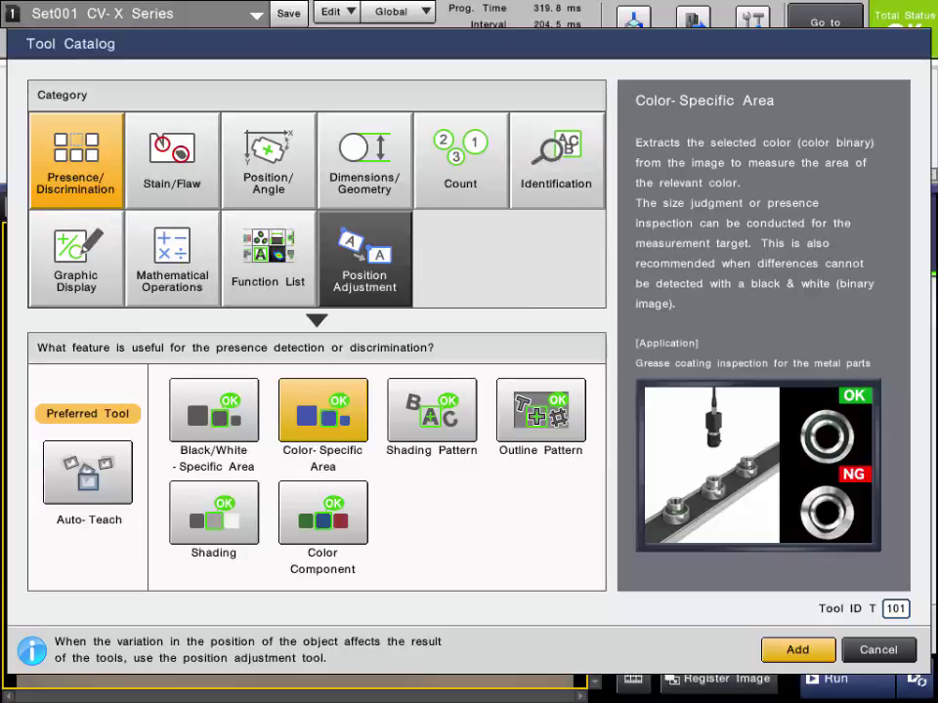
Step: Try raising the new tool's ID to 121, then cancel to keep it at T101
click(896, 609)
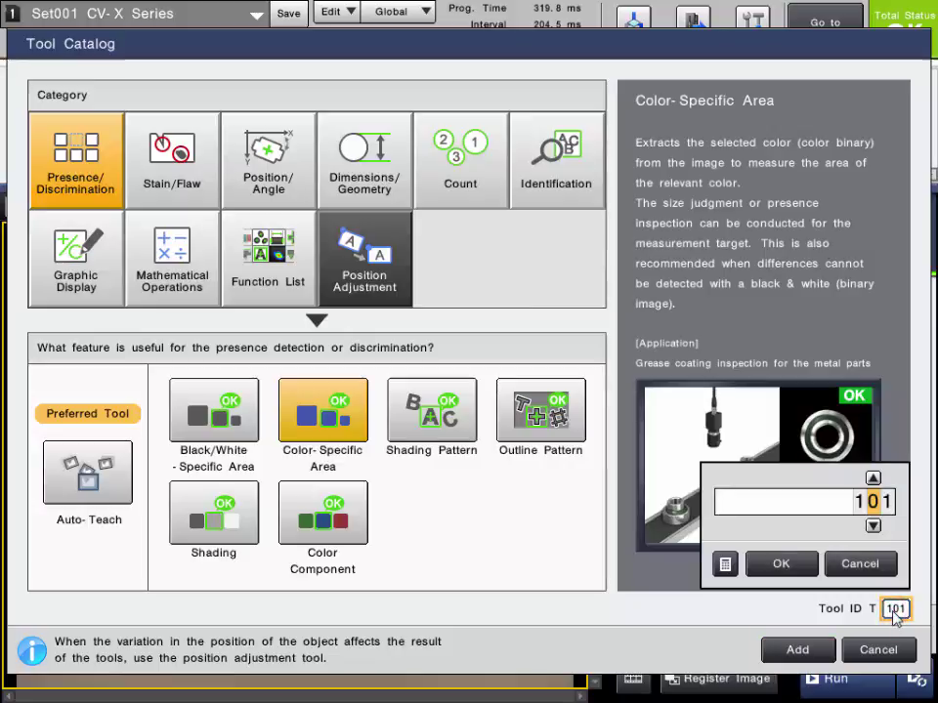
click(872, 478)
click(872, 477)
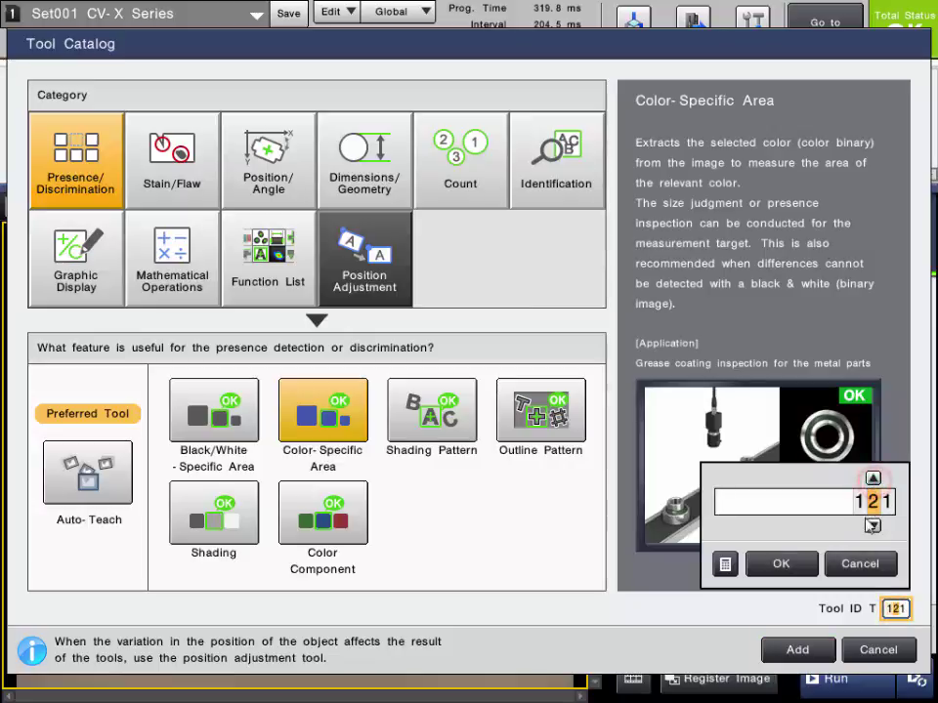
click(860, 566)
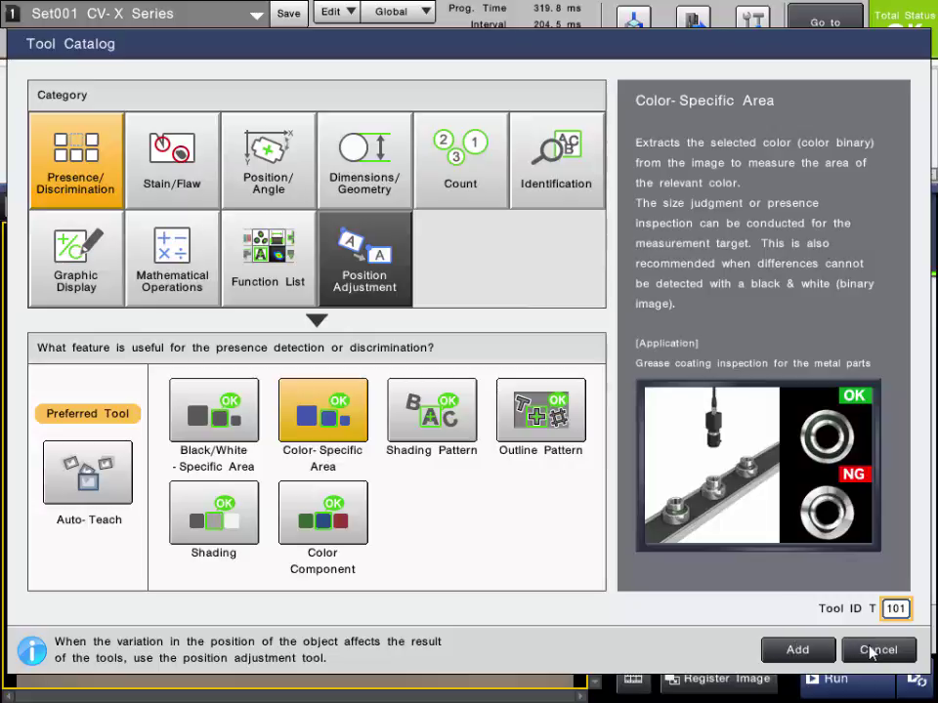
Step: Add the Color-Specific Area tool with a rectangle around the cap, then review tools T101 and T100
click(803, 654)
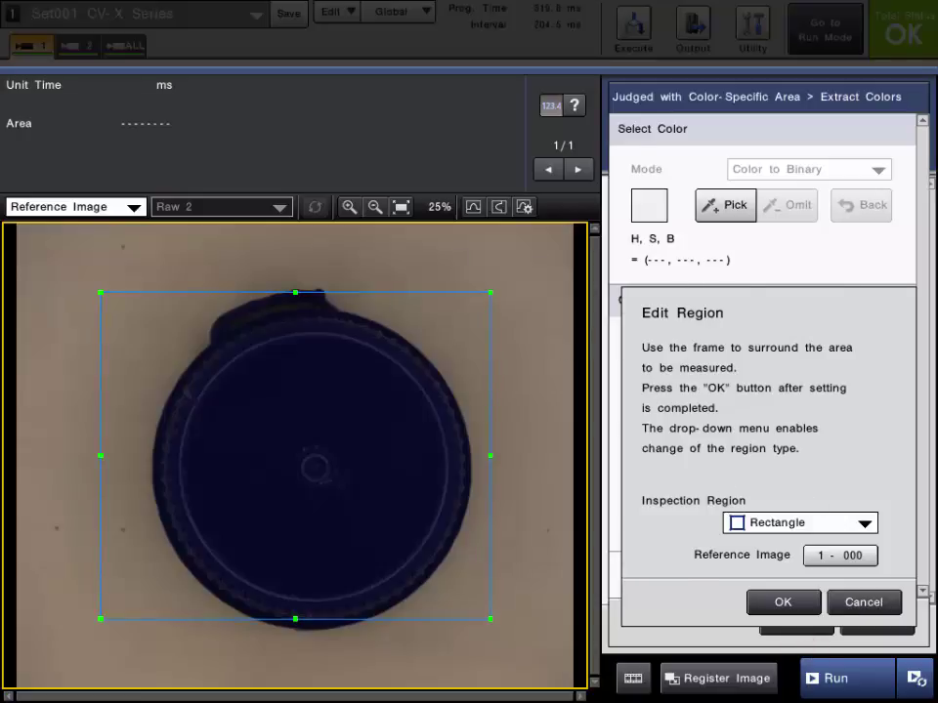
click(783, 601)
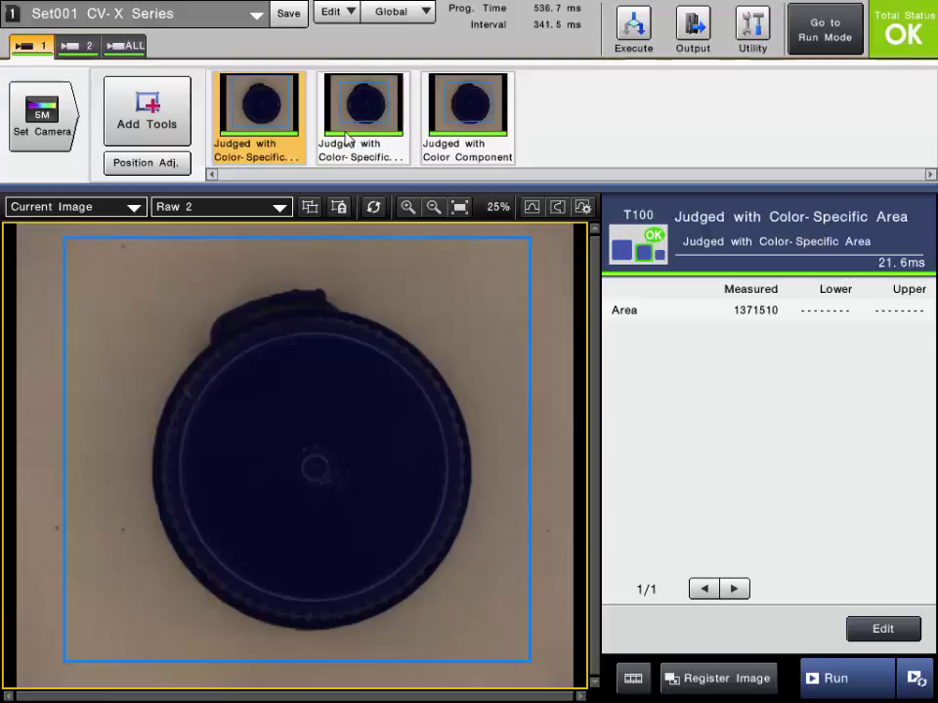
click(80, 46)
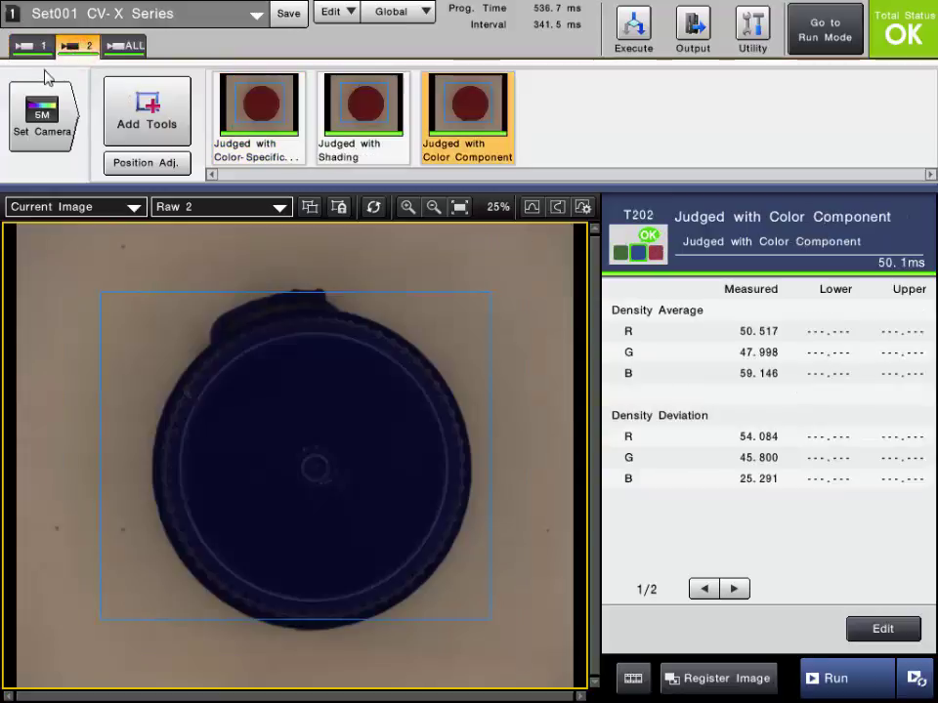
click(32, 46)
click(326, 120)
click(261, 119)
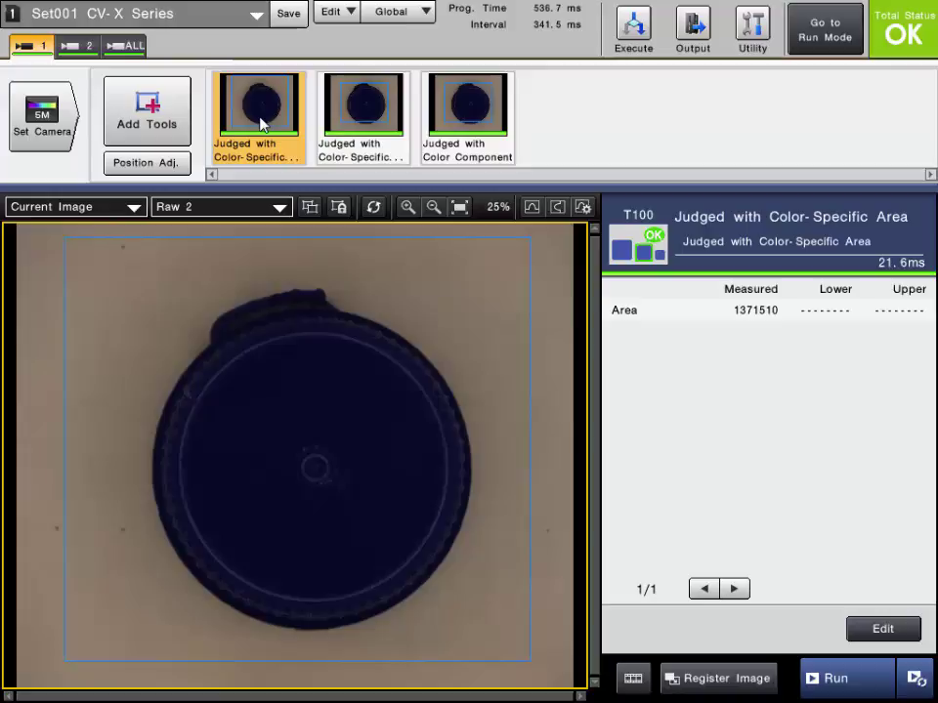
Step: Reopen and confirm T100's Color-Specific Area settings, leaving a tighter region measuring area 1044700
double_click(260, 124)
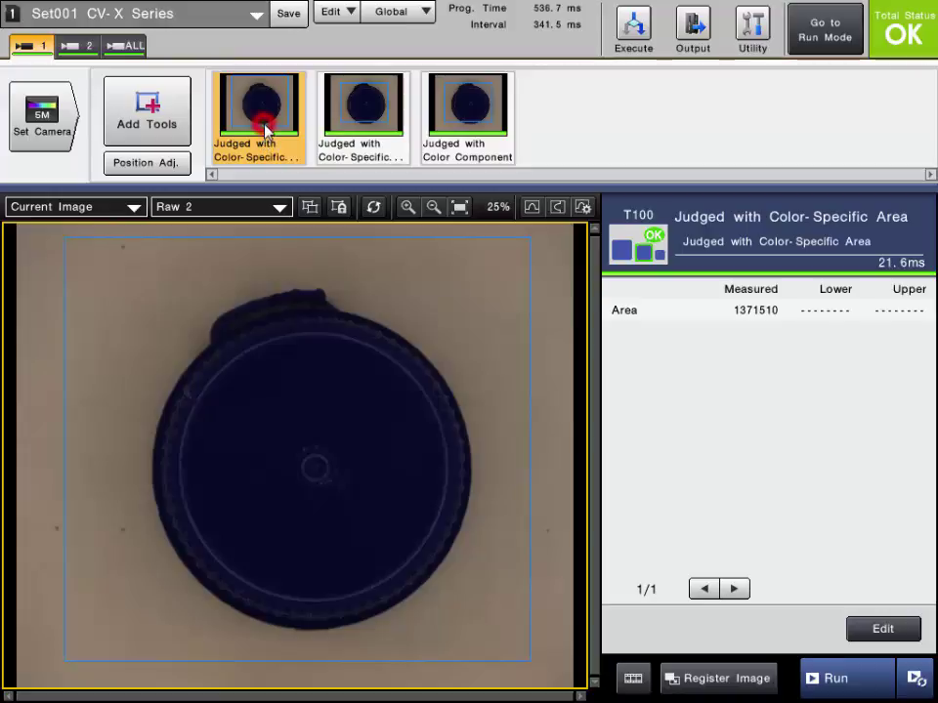
click(802, 628)
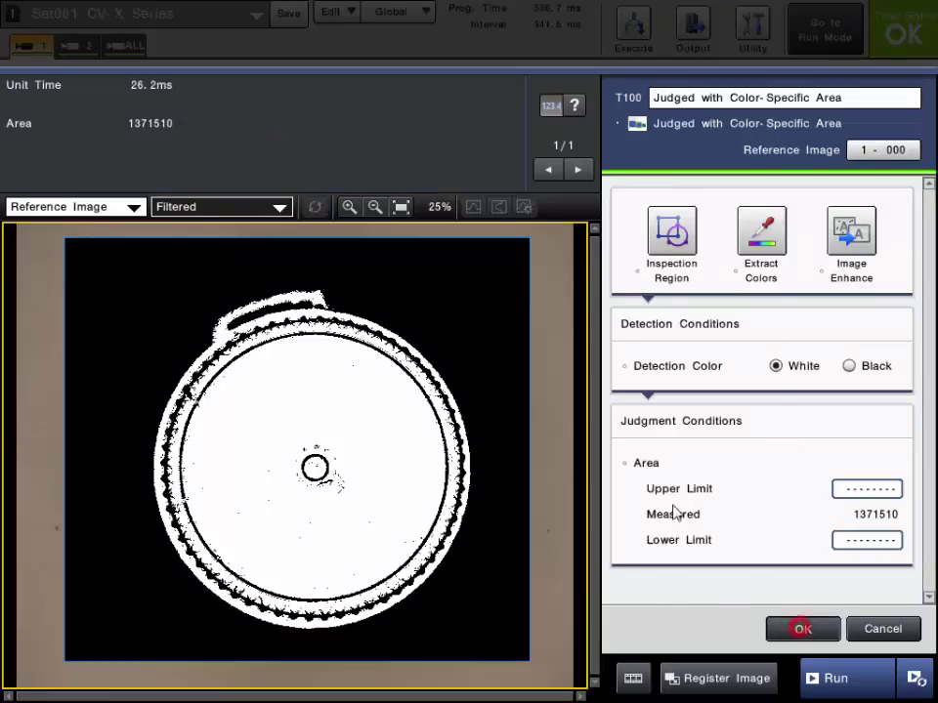
right_click(269, 119)
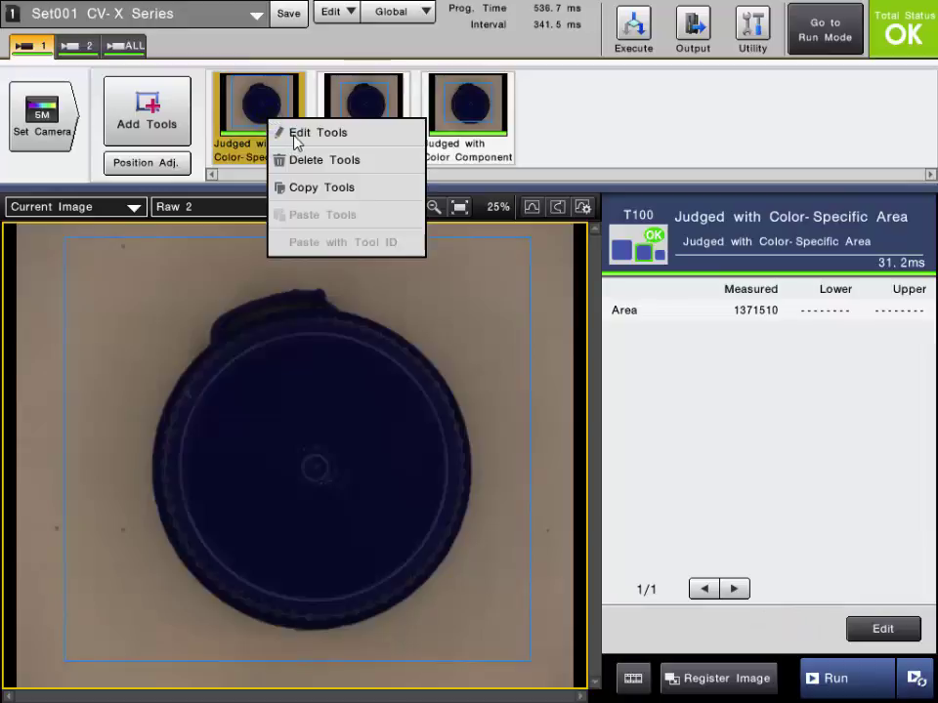
click(566, 126)
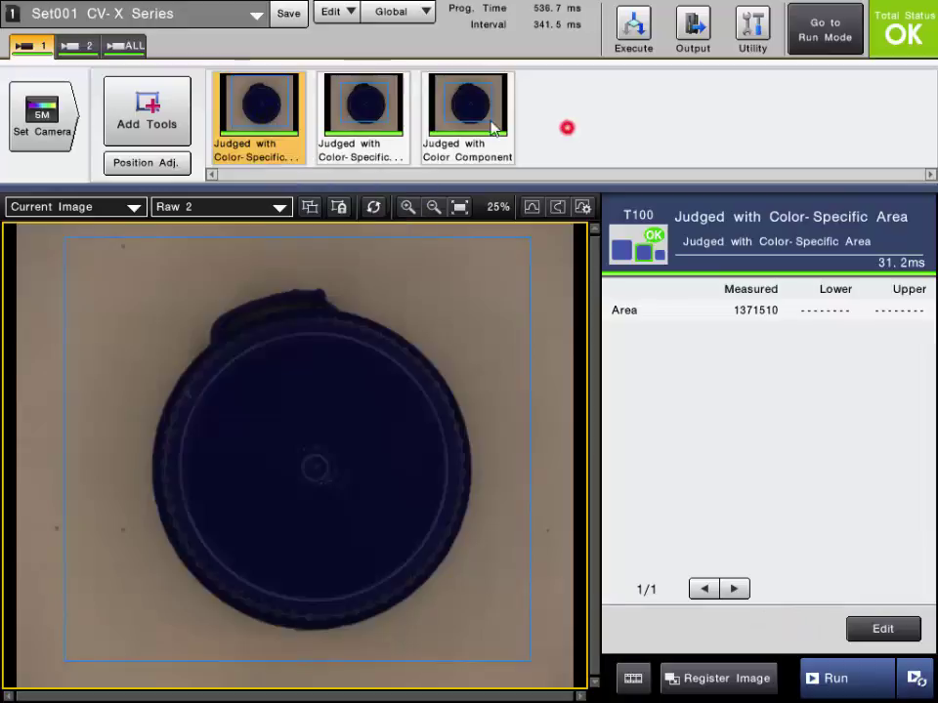
click(343, 13)
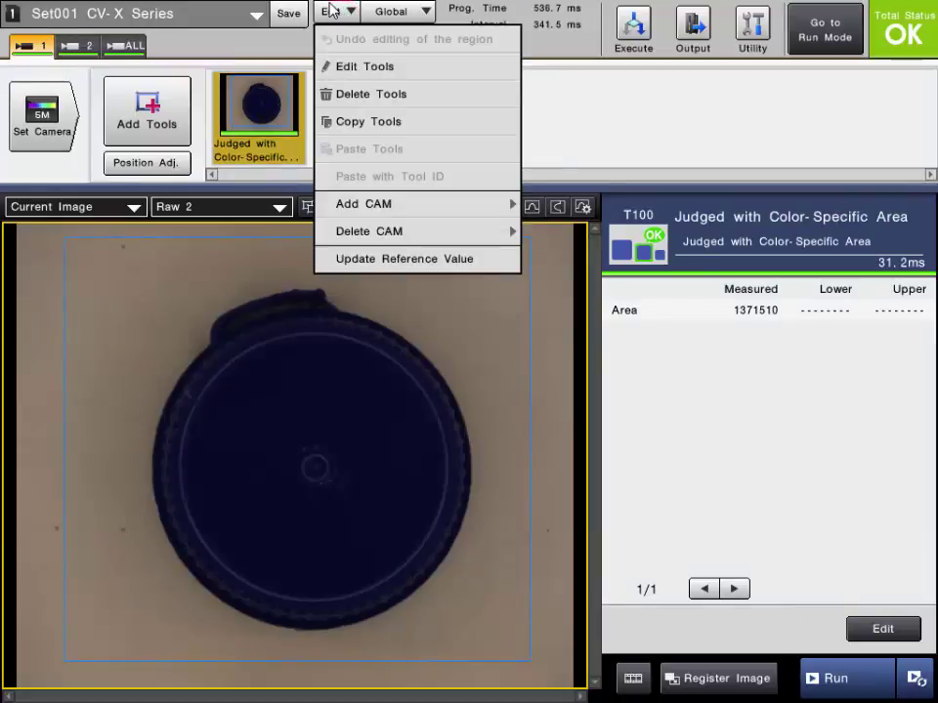
click(339, 69)
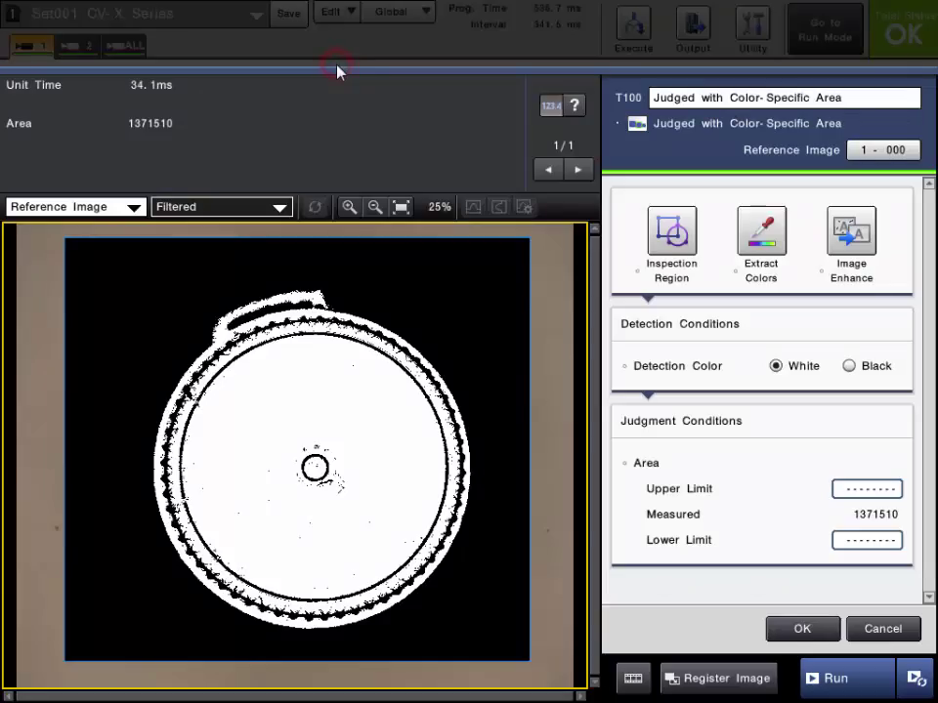
click(807, 626)
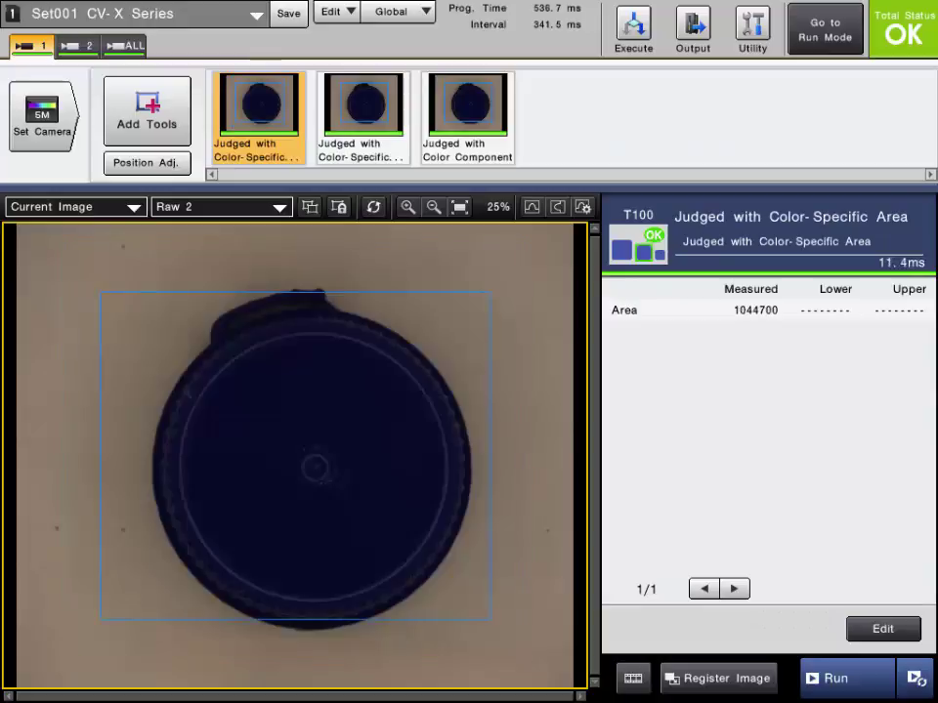
Step: Delete the selected tool with Edit > Delete Tools and confirm the deletion
right_click(269, 118)
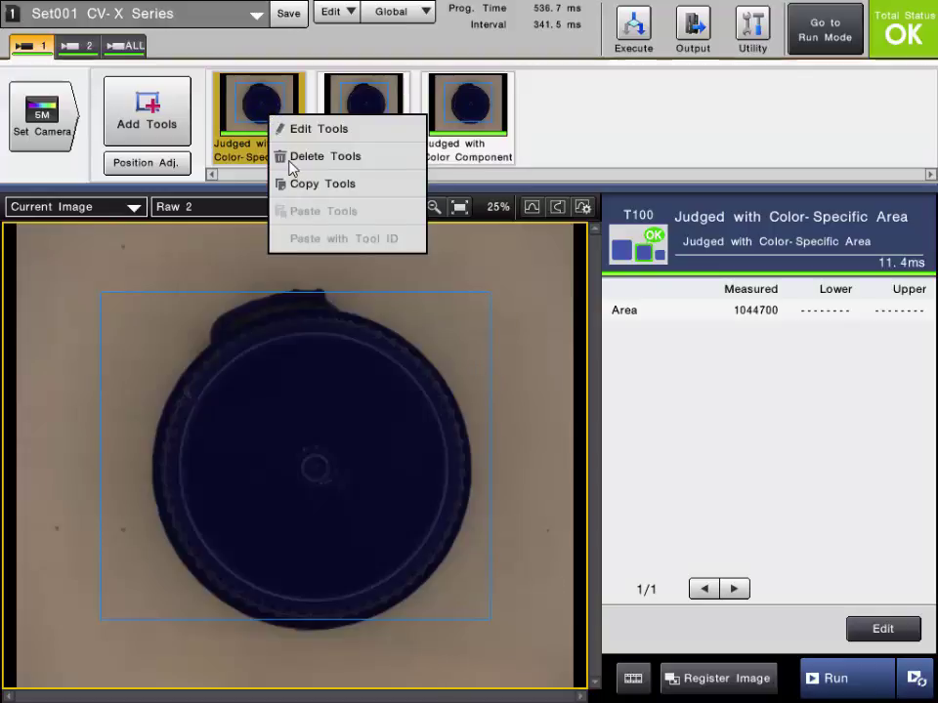
click(252, 119)
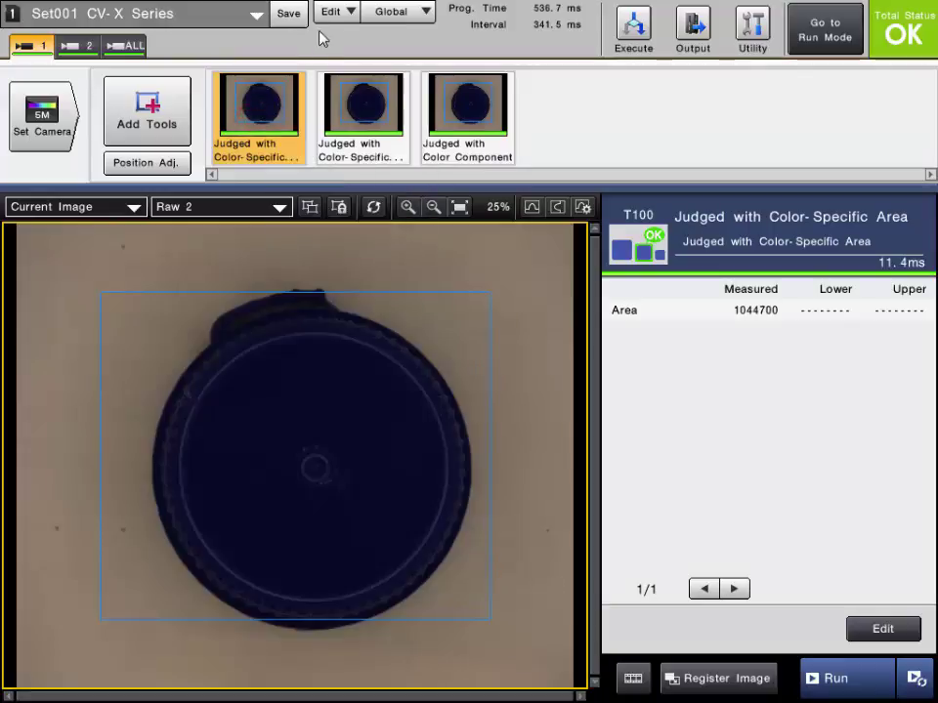
click(352, 14)
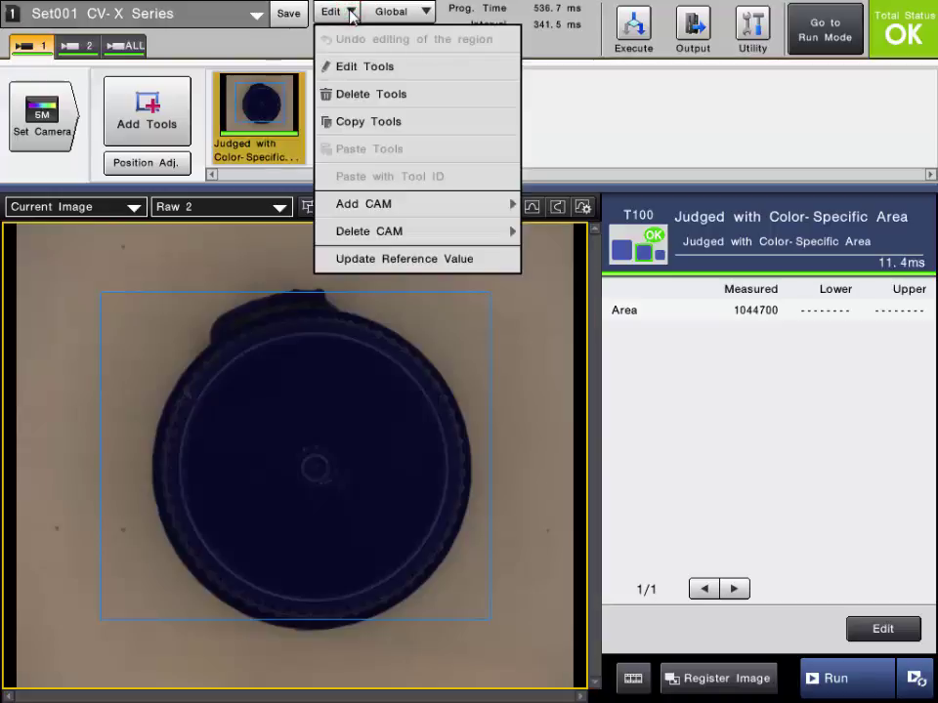
click(356, 95)
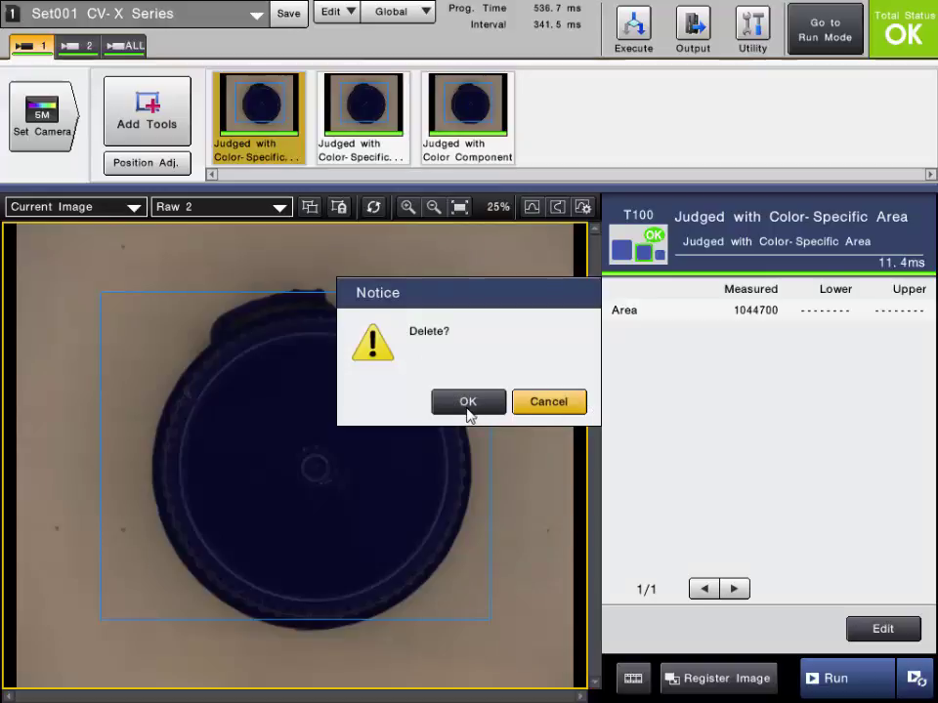
click(468, 412)
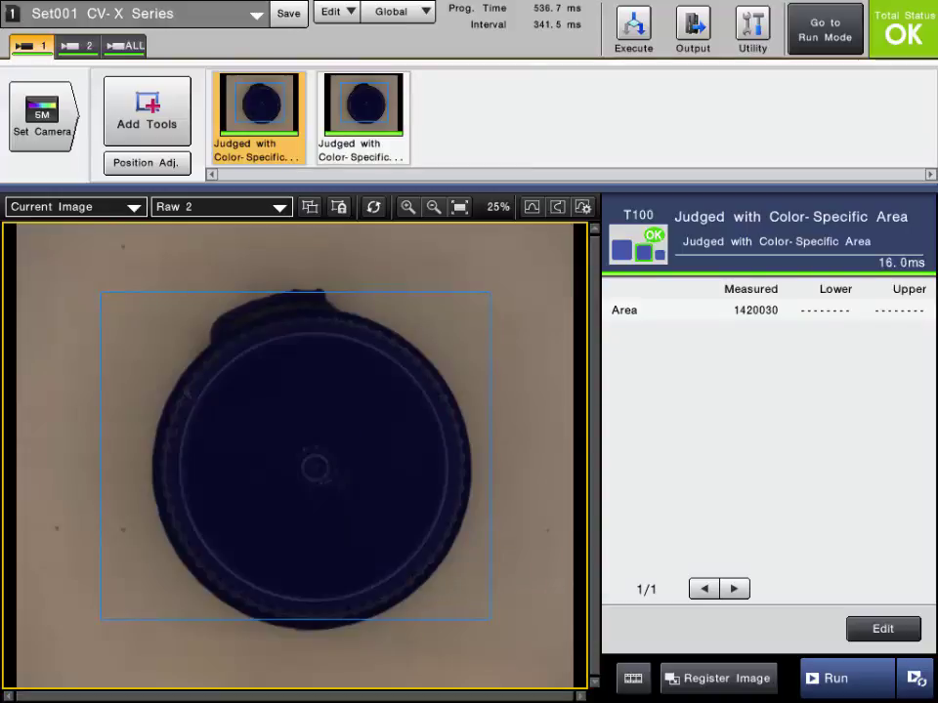
Step: Copy the second Color-Specific Area tool, T101, with Edit > Copy Tools
right_click(356, 115)
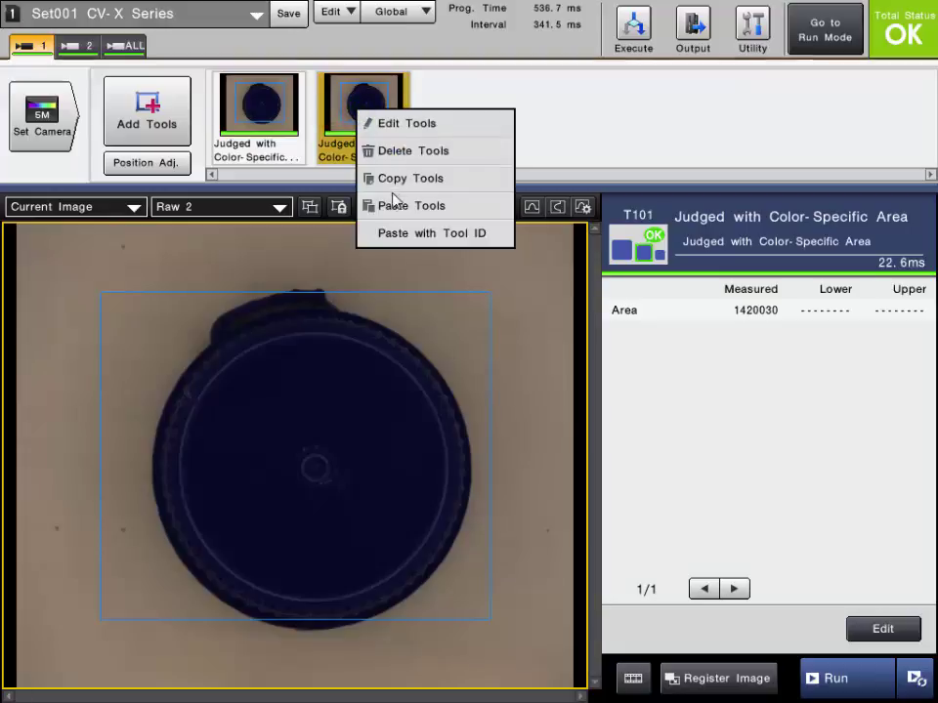
click(617, 142)
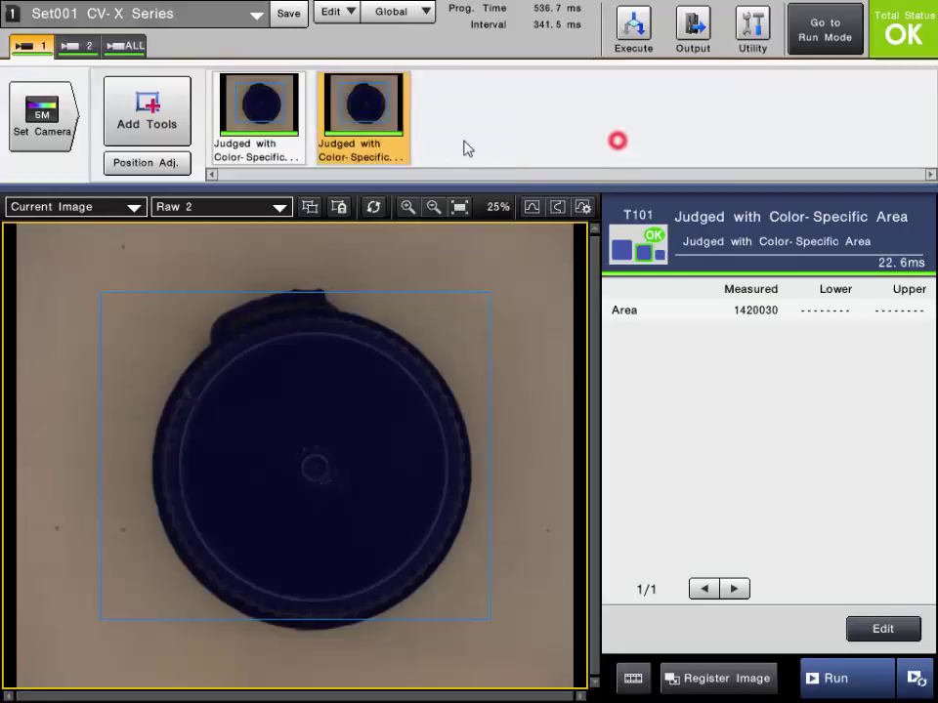
click(347, 11)
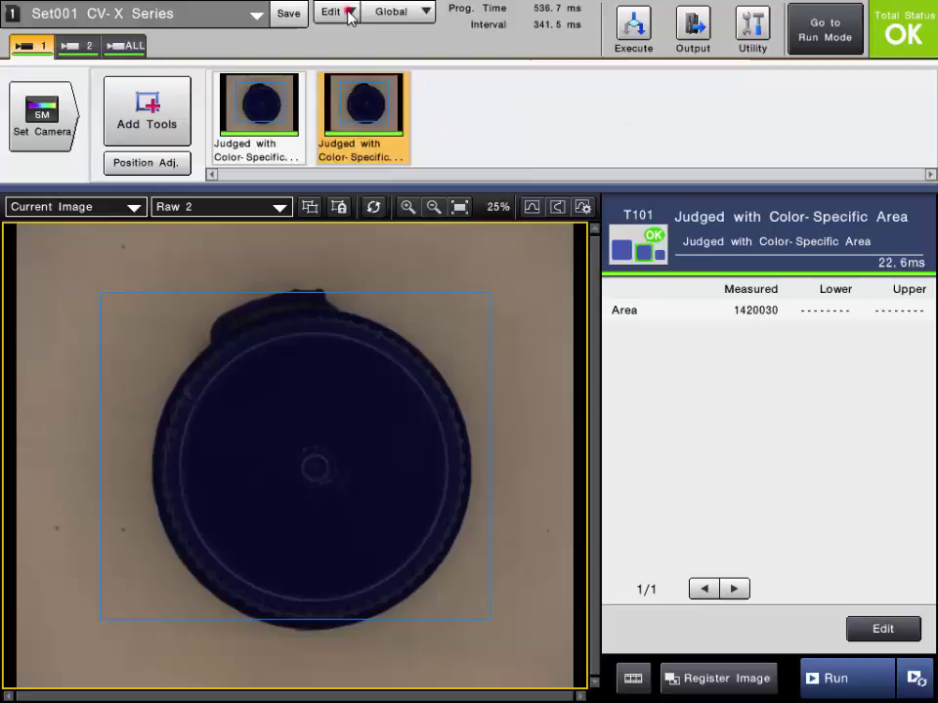
click(362, 120)
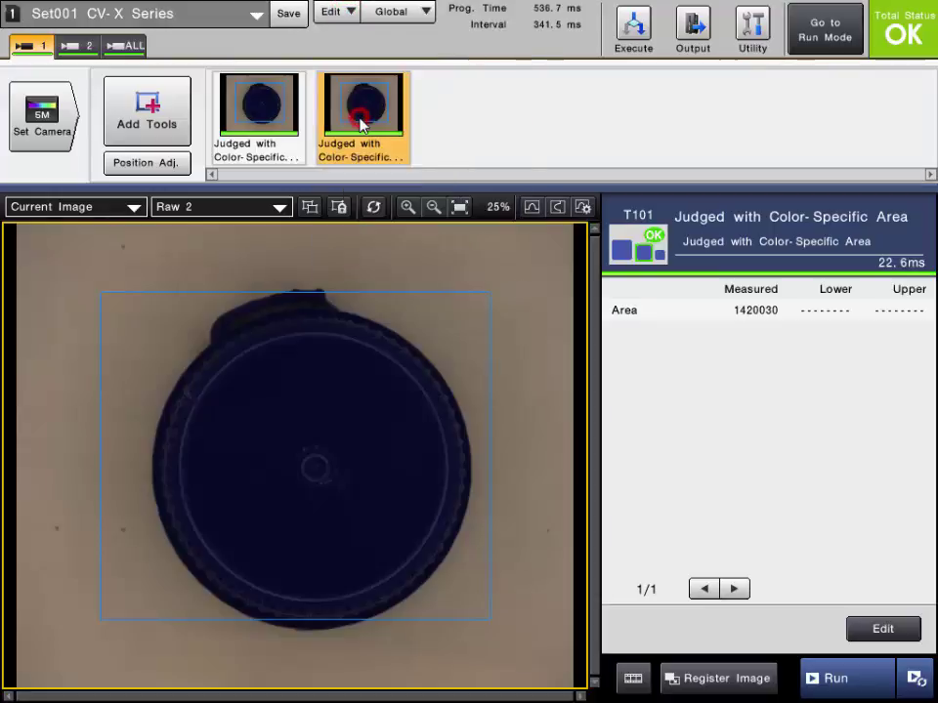
click(344, 11)
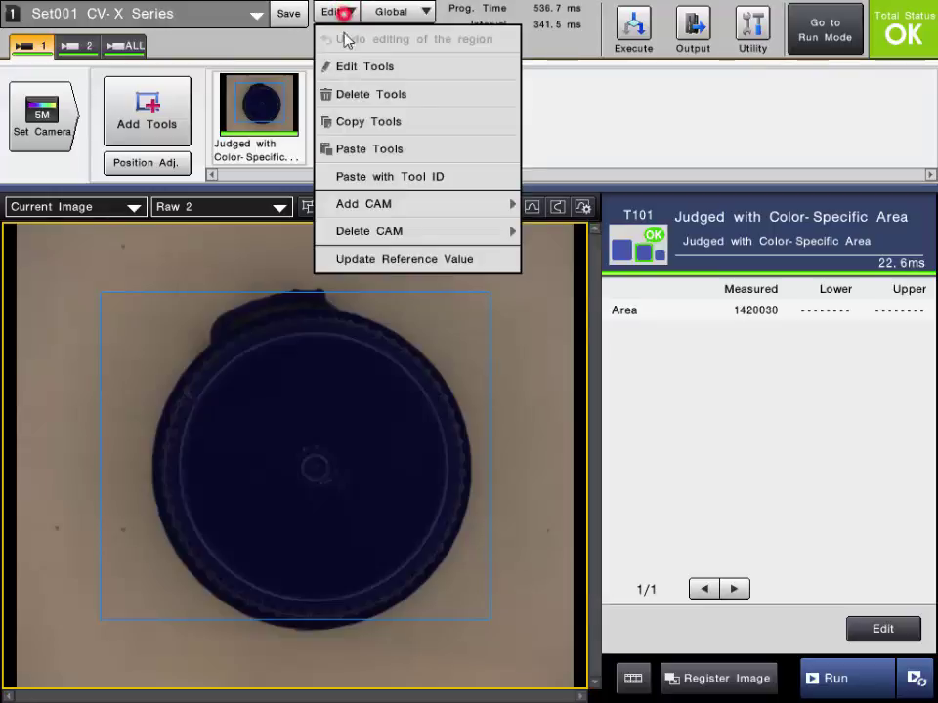
click(373, 120)
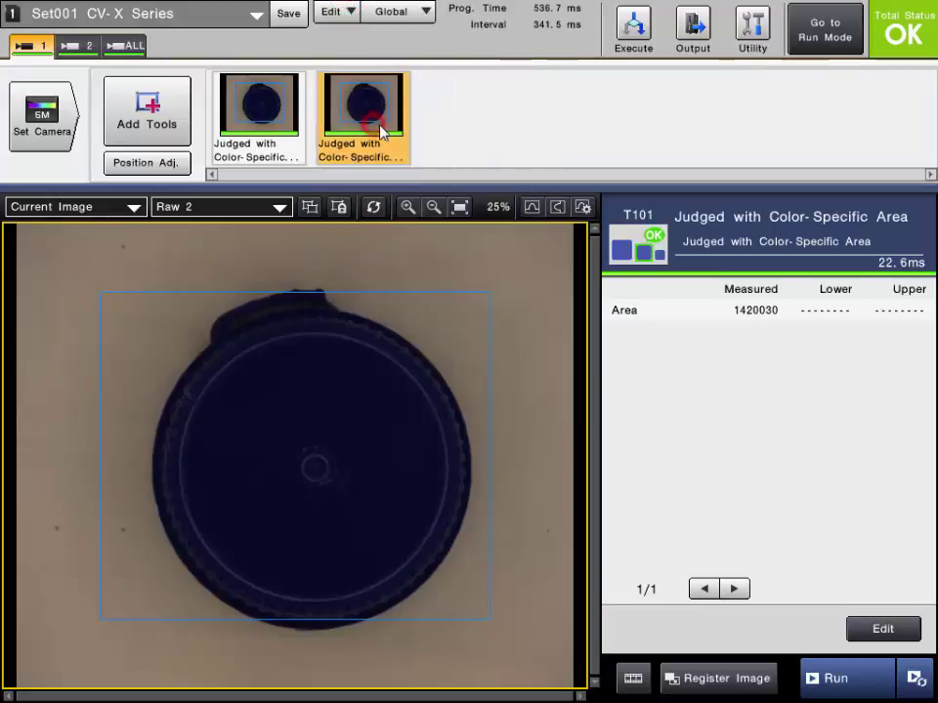
Step: Paste the copied tool as new tool T102
right_click(484, 103)
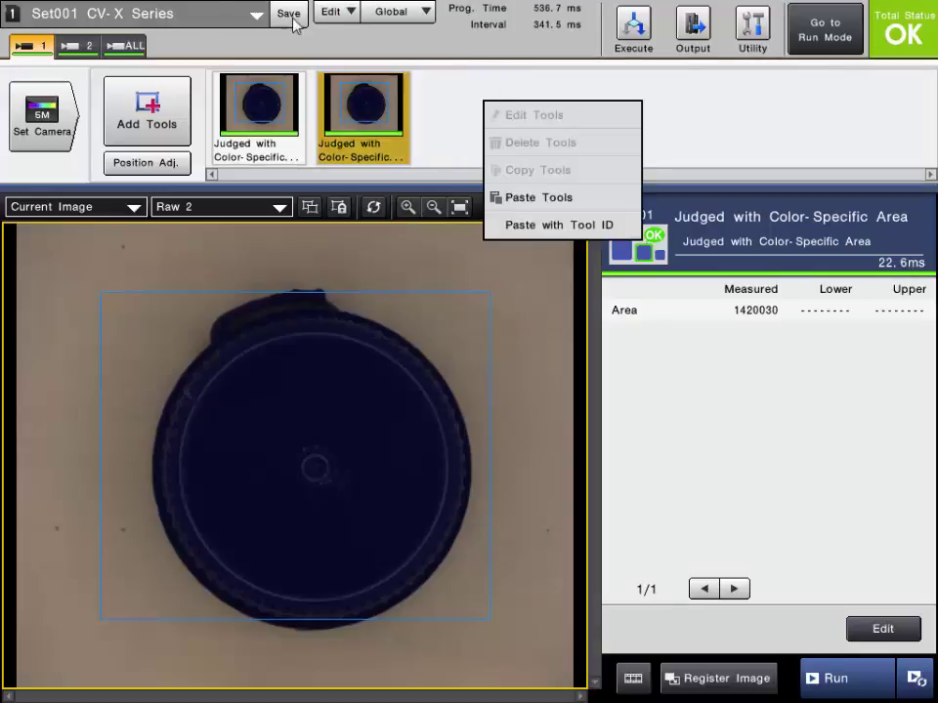
click(330, 12)
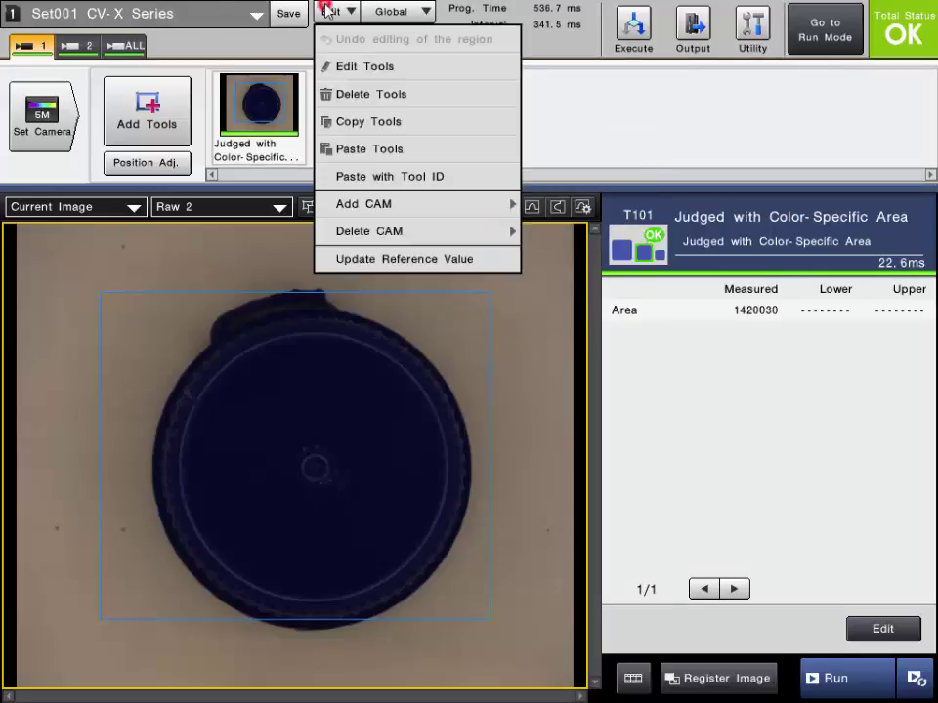
click(369, 154)
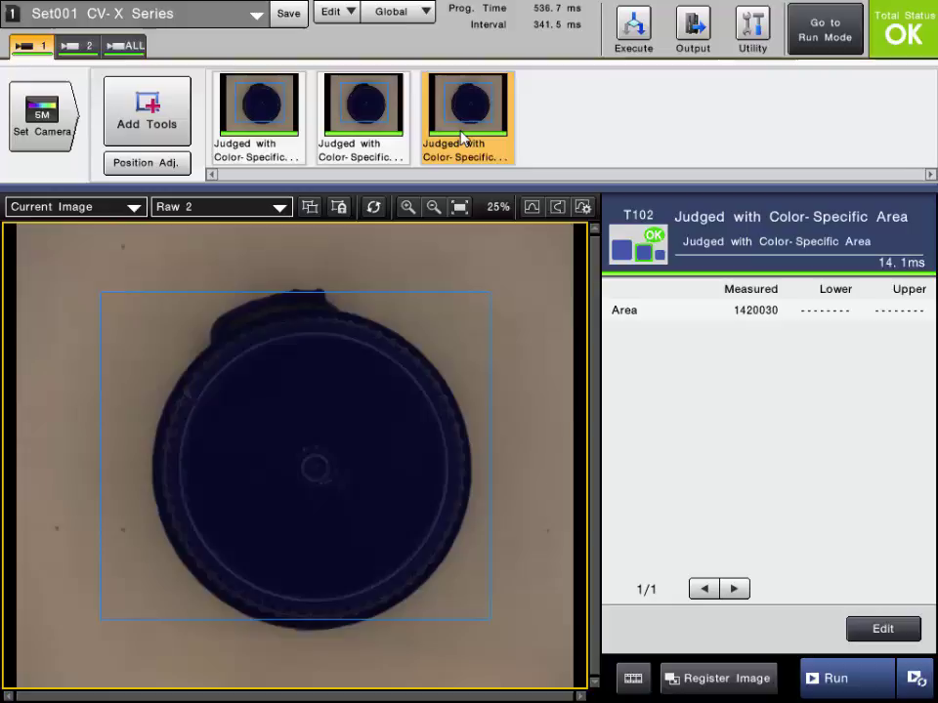
Step: Paste another copy with Tool ID 123, creating T123
right_click(463, 138)
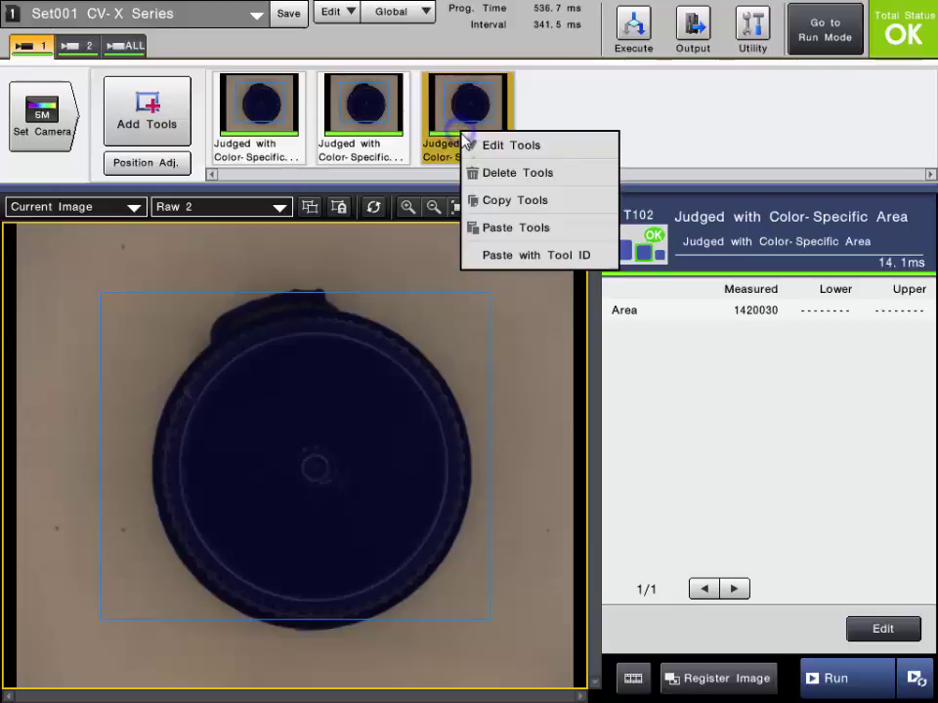
click(517, 253)
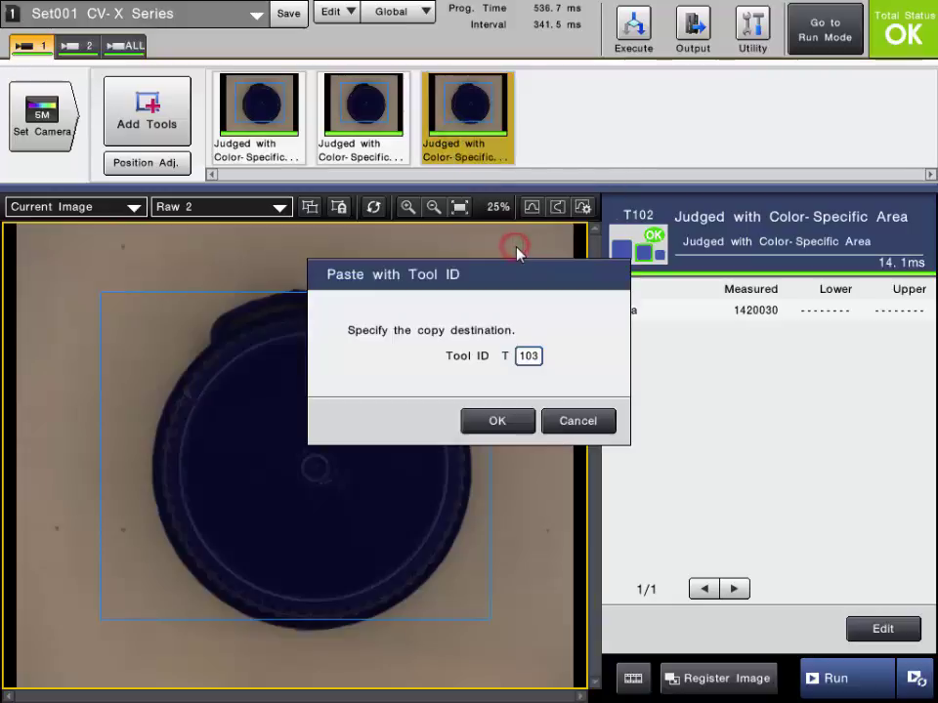
click(527, 357)
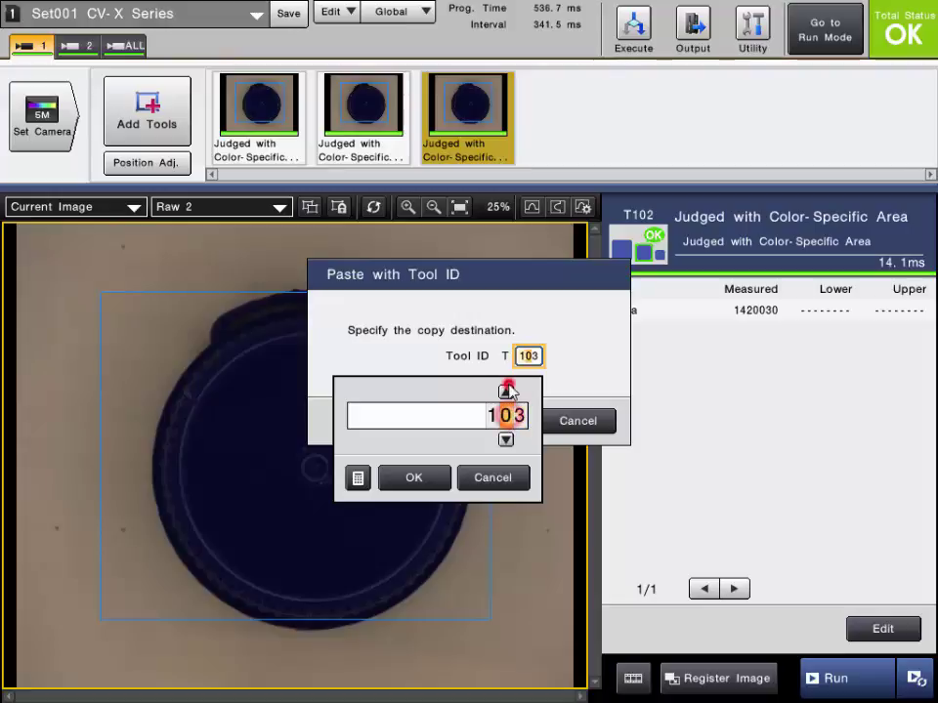
click(506, 391)
click(506, 391)
click(412, 479)
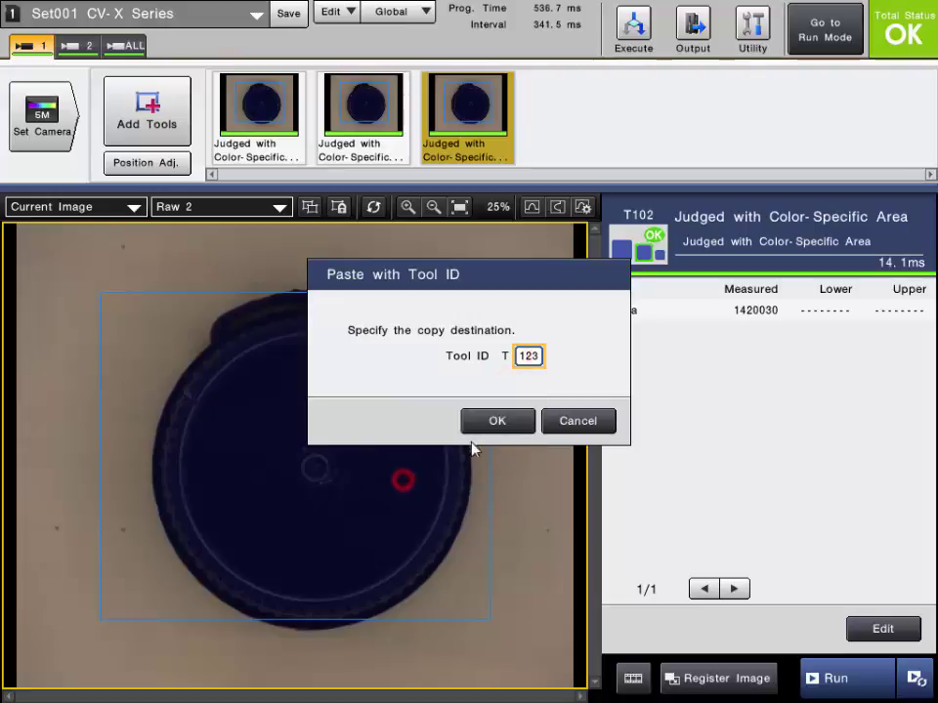
click(492, 428)
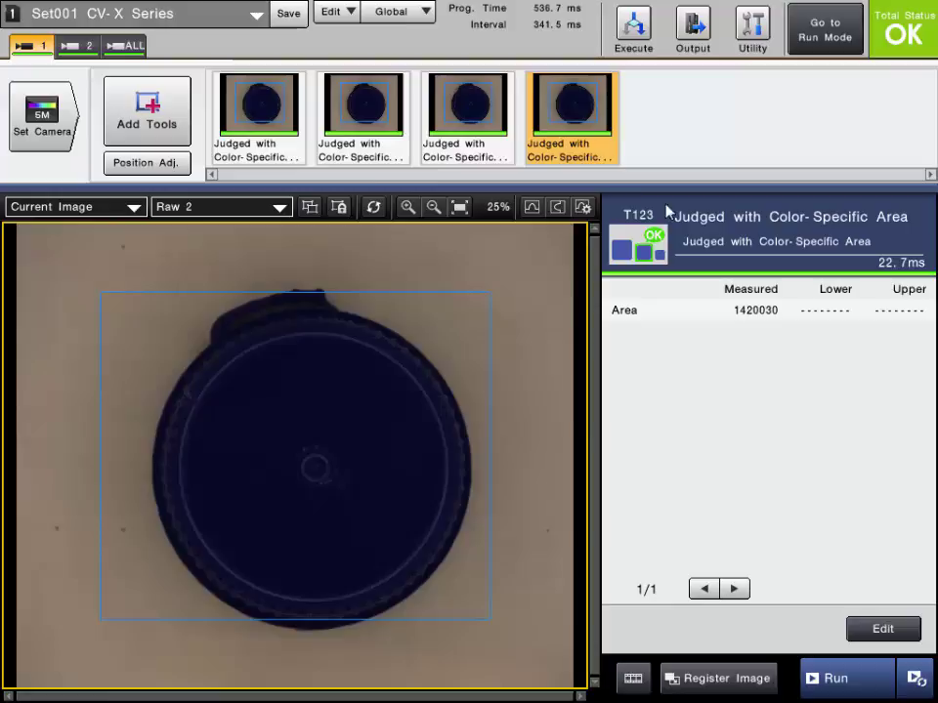
right_click(26, 45)
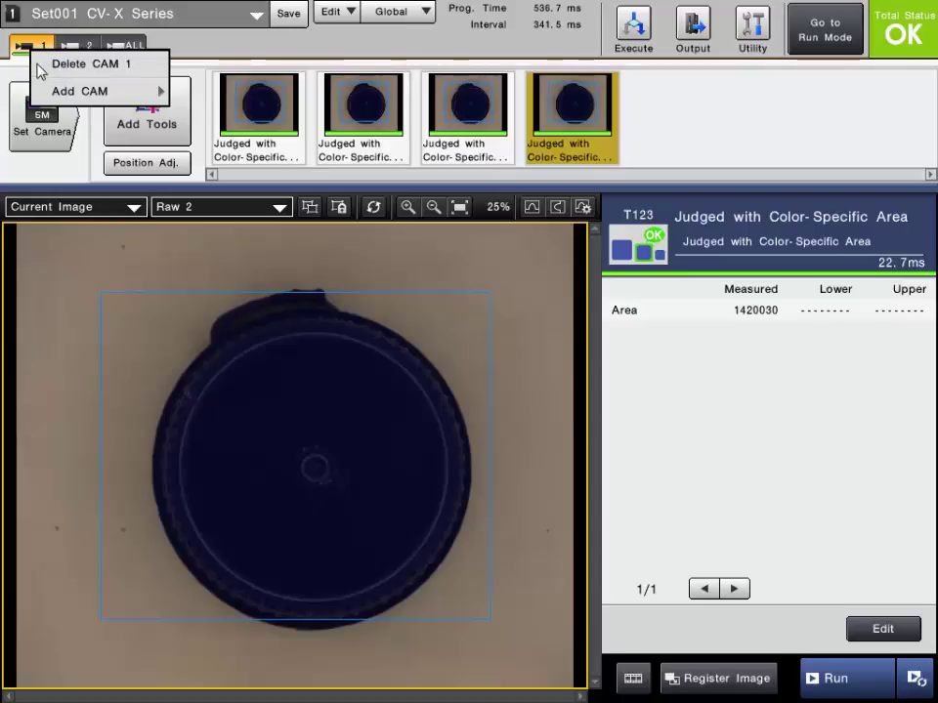
click(23, 42)
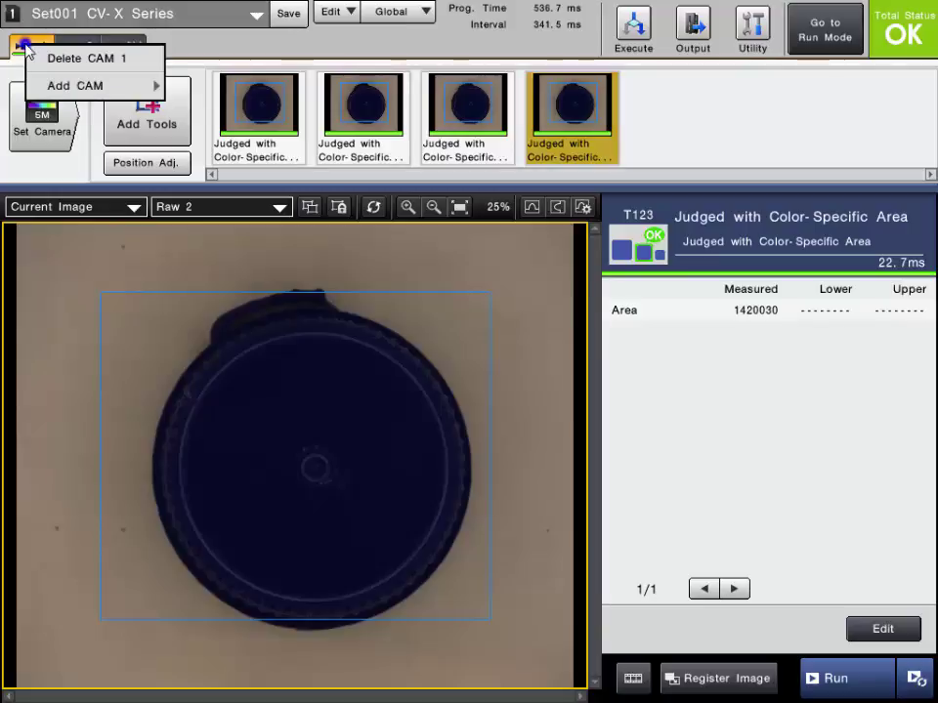
click(63, 86)
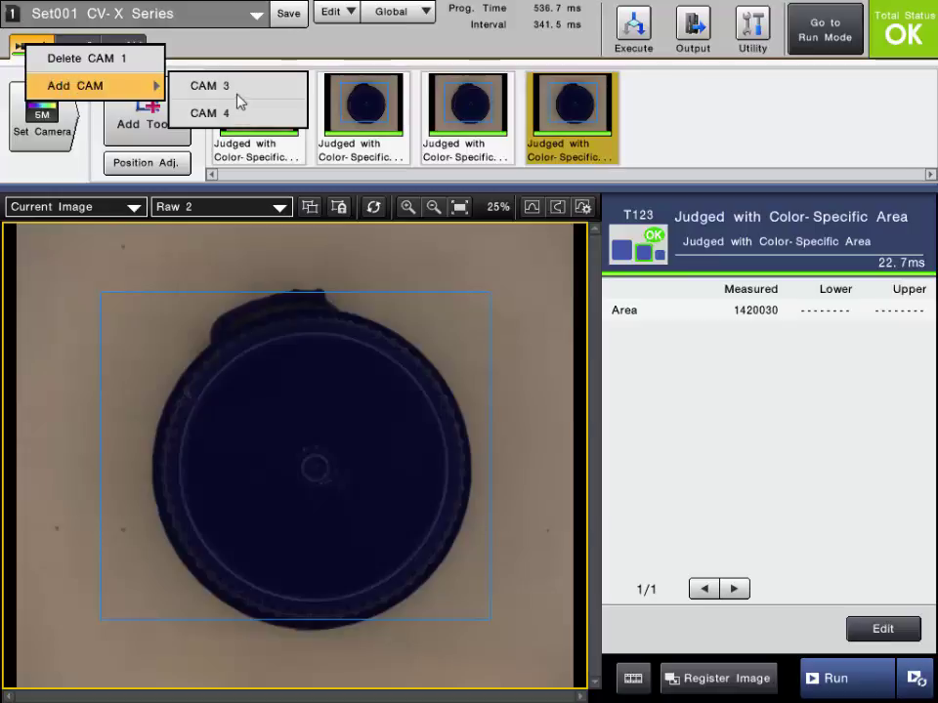
click(247, 42)
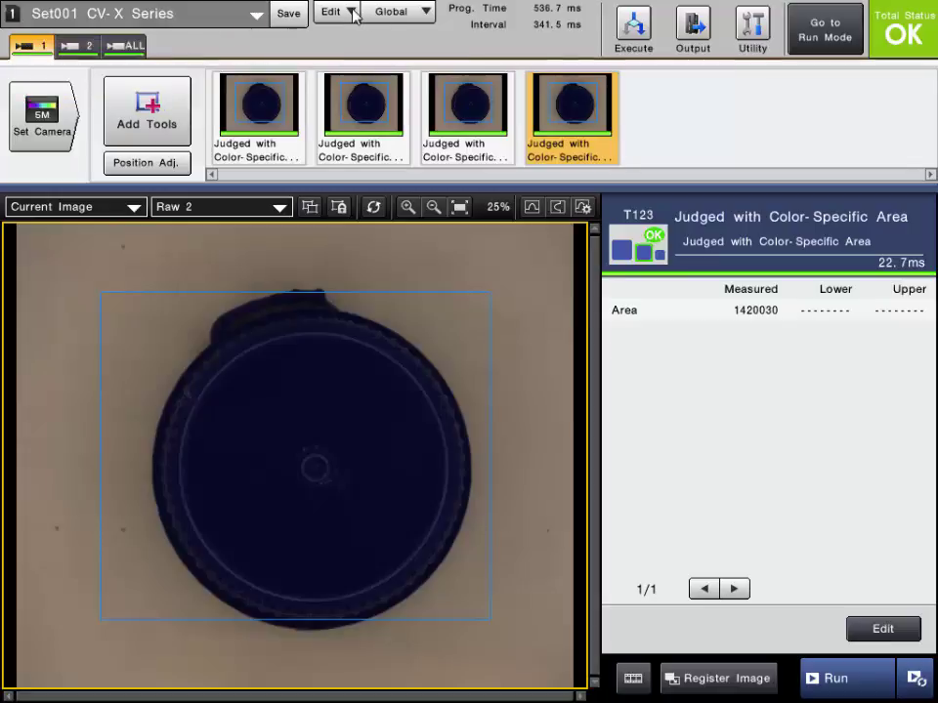
click(350, 12)
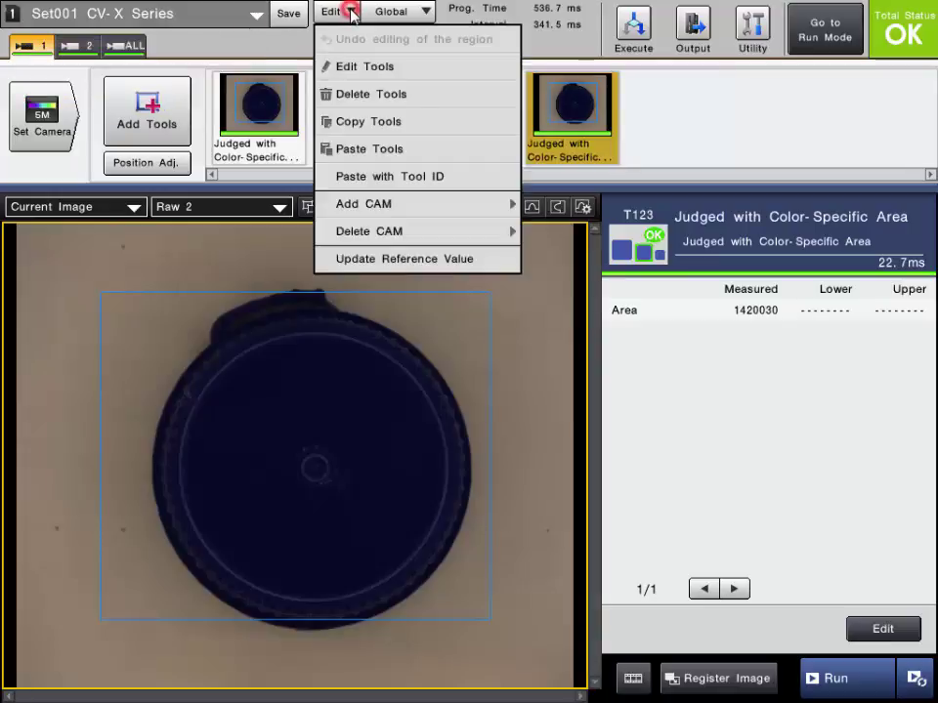
click(392, 204)
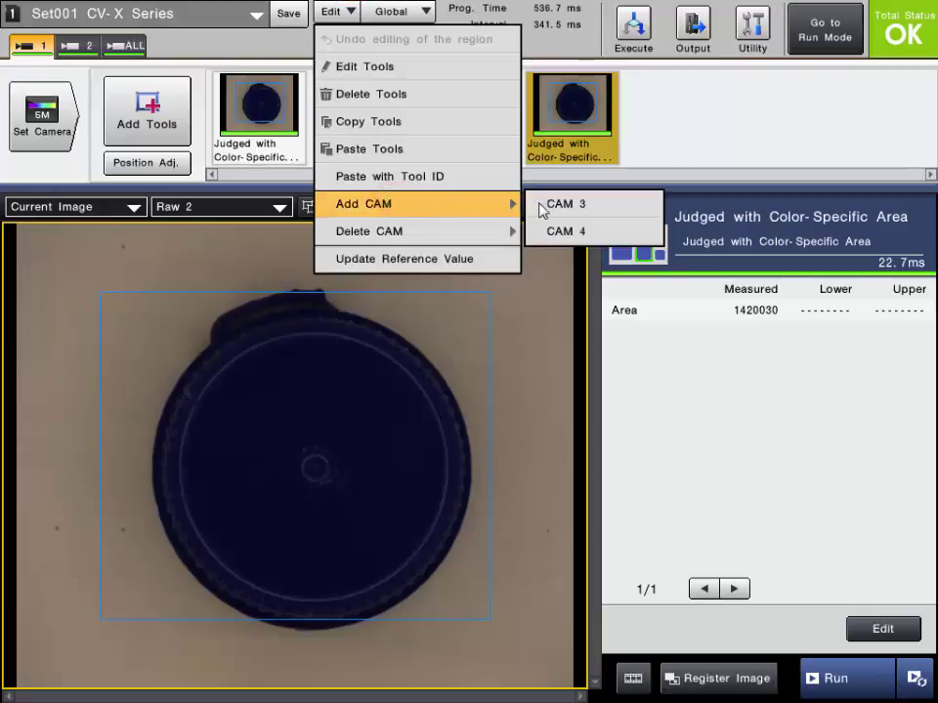
click(448, 231)
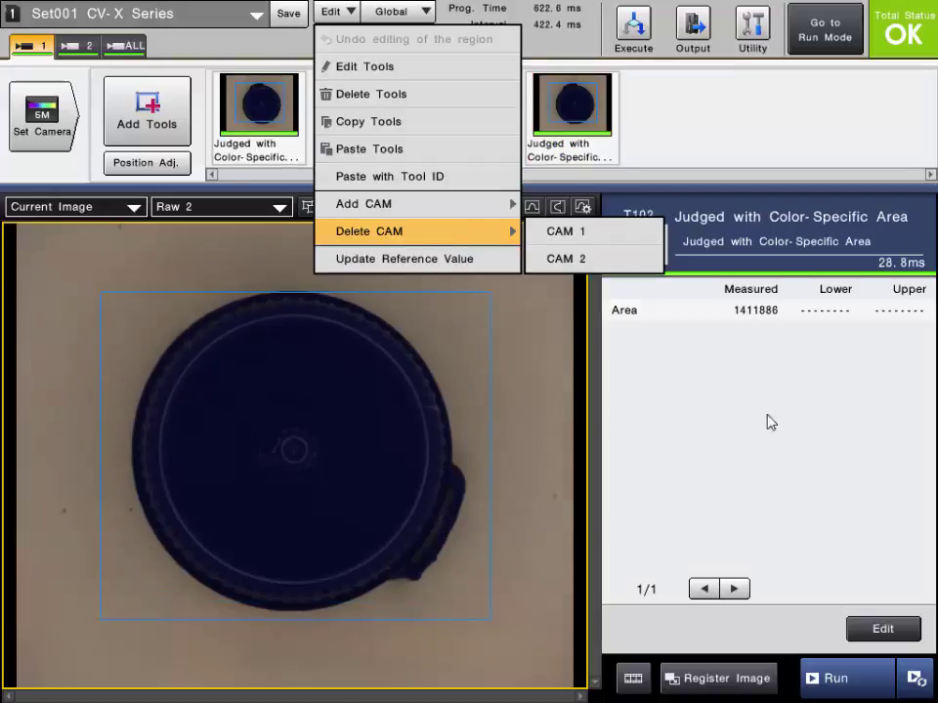
Step: Switch between the camera 2 and camera 1 tabs, then show the ALL view of both cameras
click(724, 150)
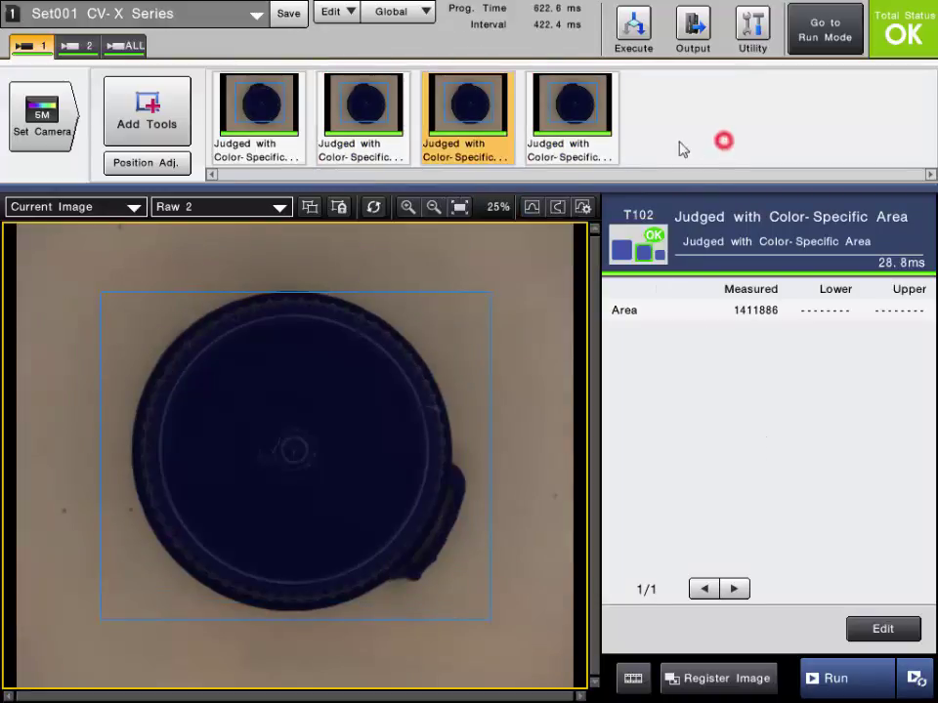
click(72, 46)
click(41, 45)
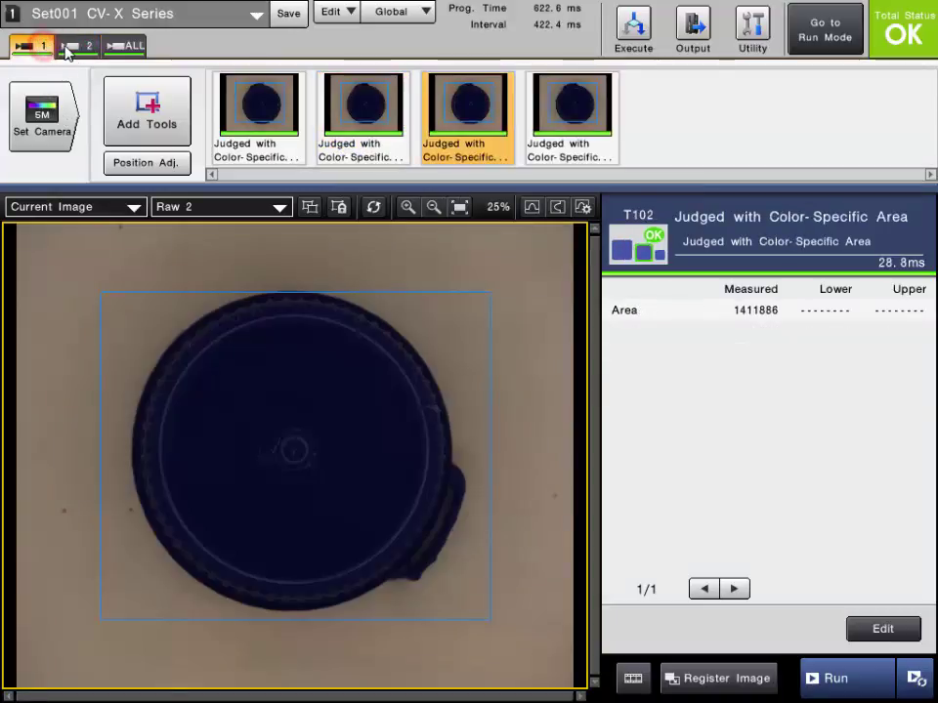
click(70, 46)
click(123, 46)
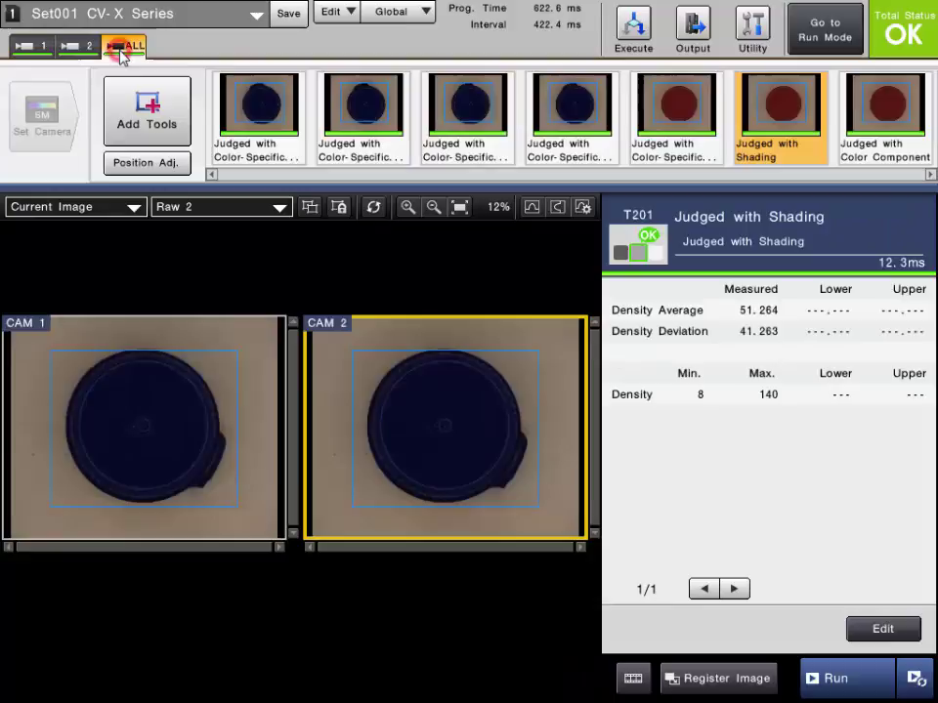
click(236, 172)
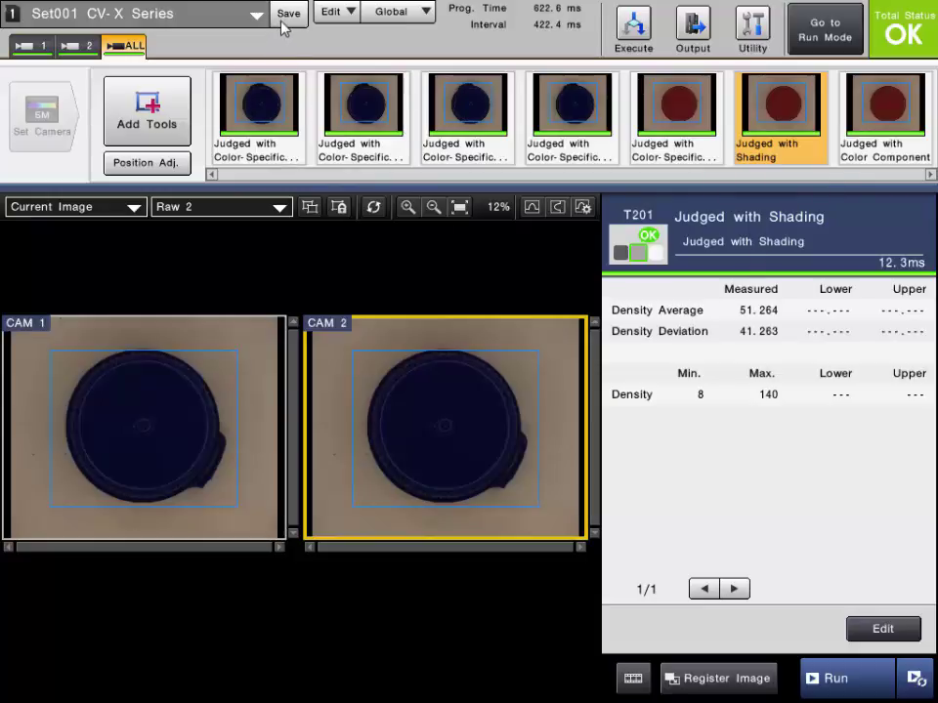
Step: Switch the controller to Run Mode, saving the changed settings when asked
click(831, 34)
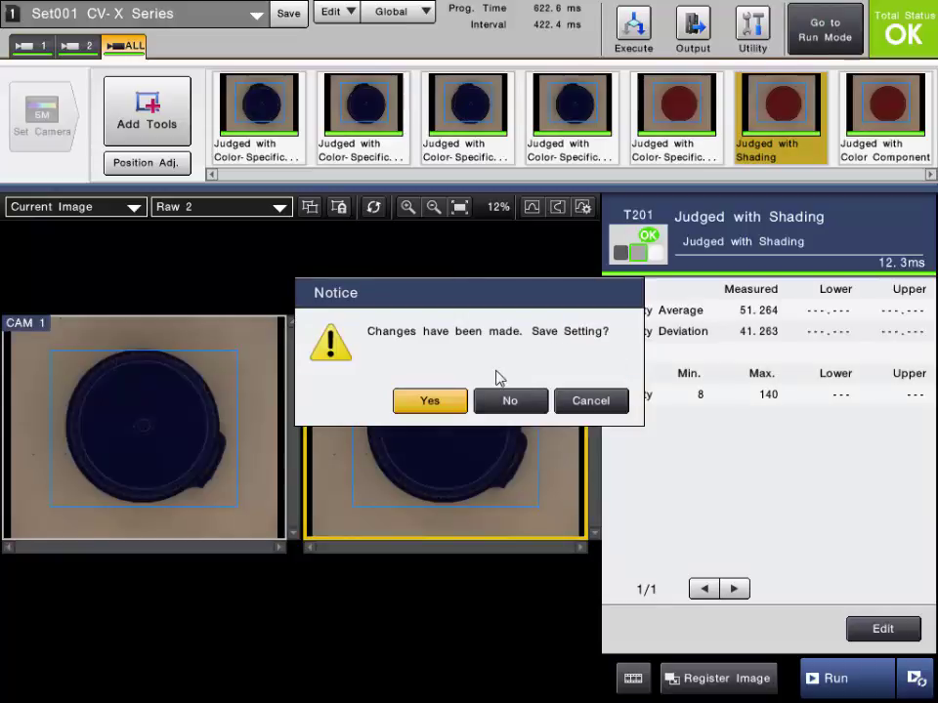
click(430, 402)
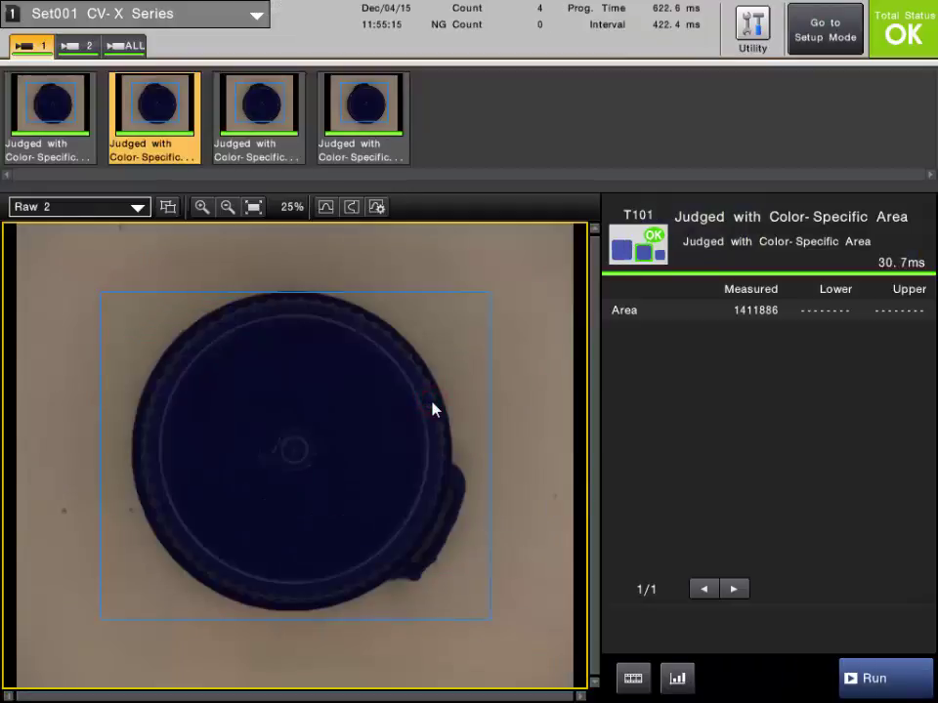